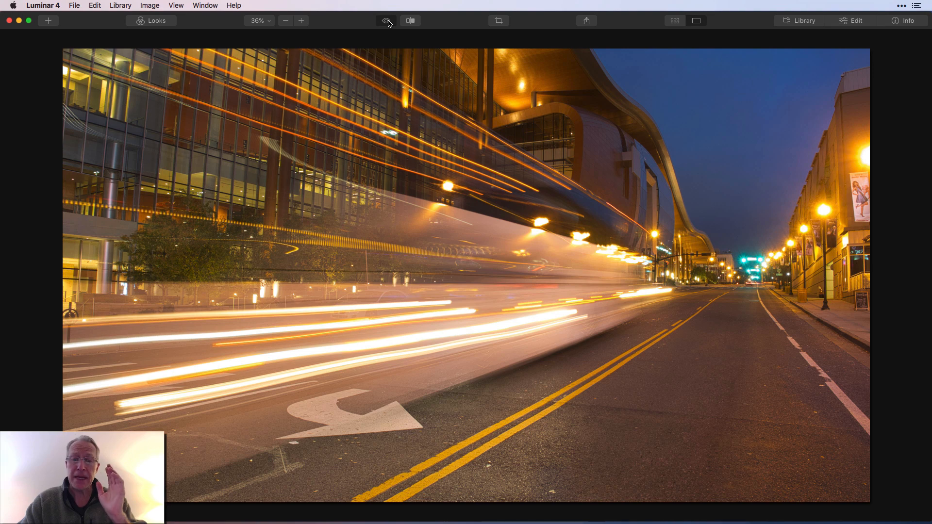
Step: Toggle the before/after preview to compare the edited photo with the original
{"action": "left_click", "coordinate": [388, 22]}
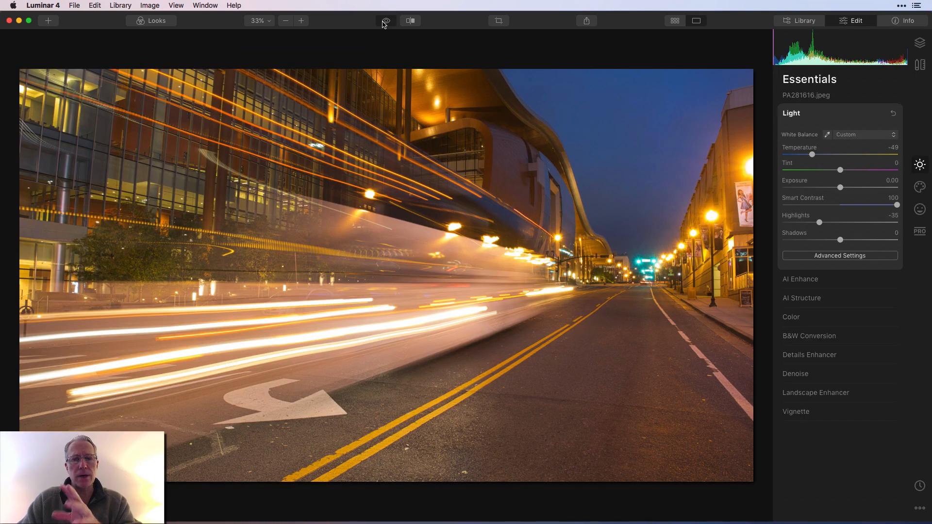
{"action": "left_click", "coordinate": [385, 22]}
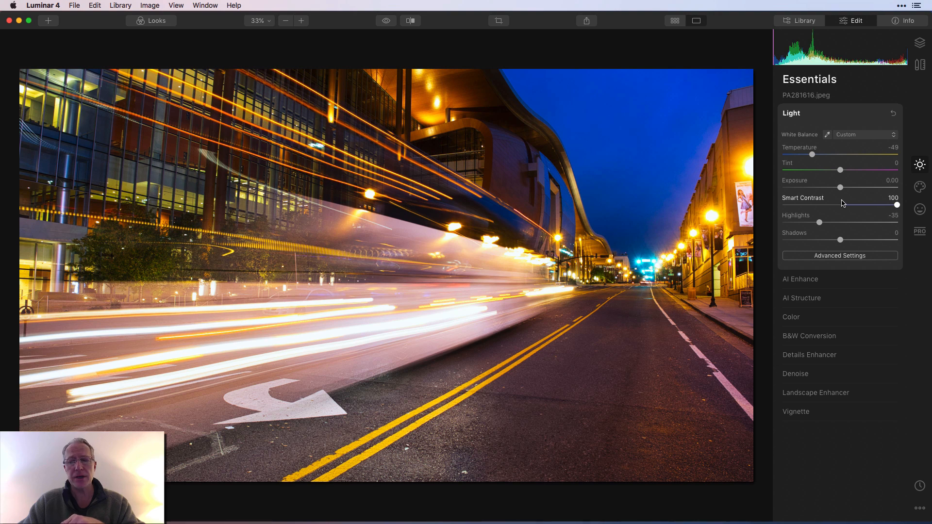
Step: Reset Smart Contrast to 0 and raise it back to 100
{"action": "double_click", "coordinate": [810, 201]}
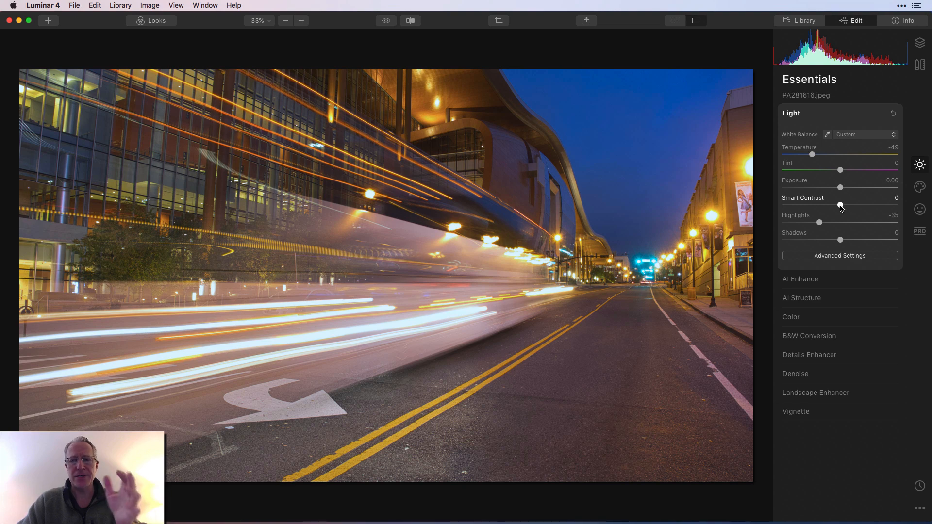
{"action": "left_click_drag", "start_coordinate": [842, 208], "coordinate": [911, 199]}
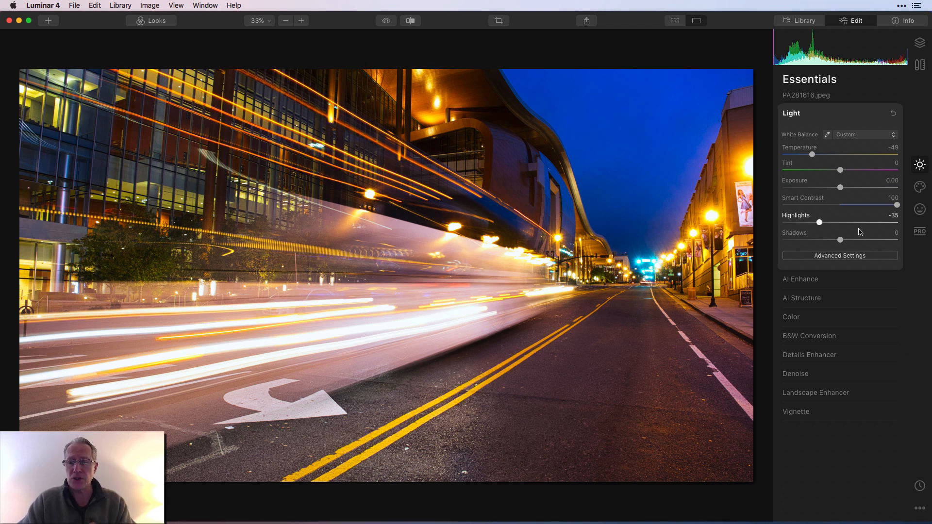
Step: Expand the AI Enhance filter and toggle its visibility to compare its effect
{"action": "left_click", "coordinate": [849, 285]}
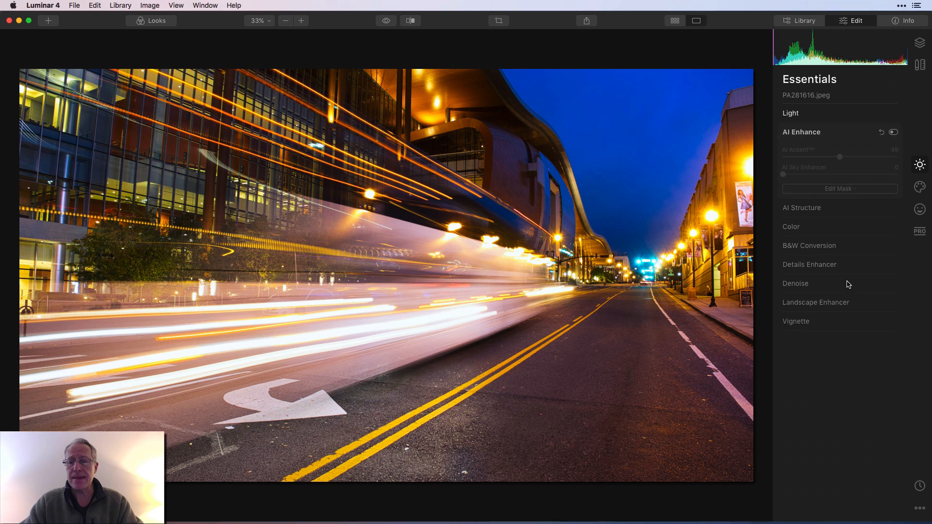
{"action": "left_click", "coordinate": [894, 133]}
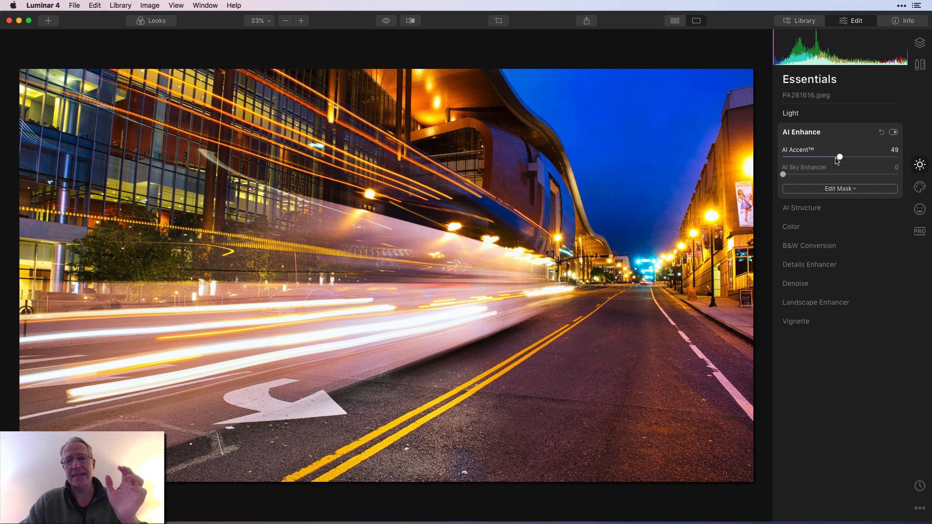
Step: Expand AI Structure, toggle its visibility to compare its effect, and collapse the section
{"action": "left_click", "coordinate": [826, 209]}
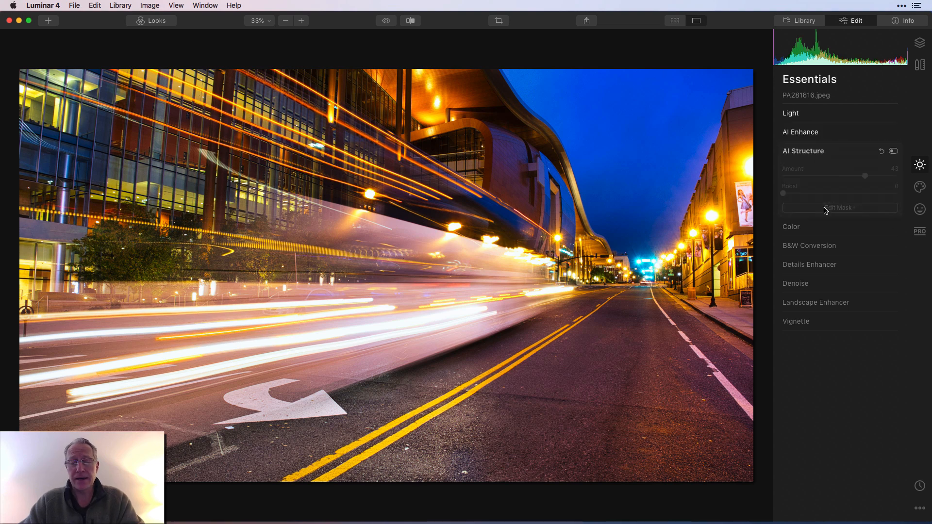
{"action": "left_click", "coordinate": [894, 151]}
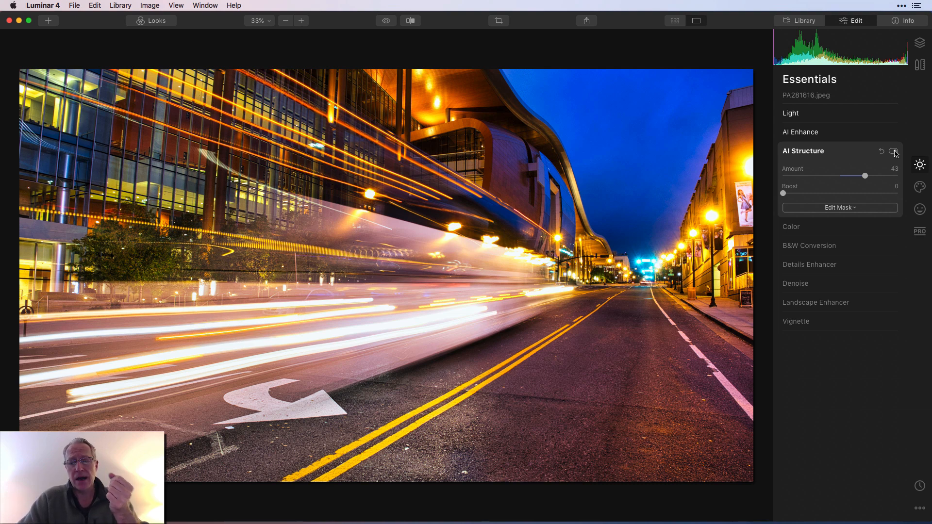
{"action": "left_click", "coordinate": [853, 154]}
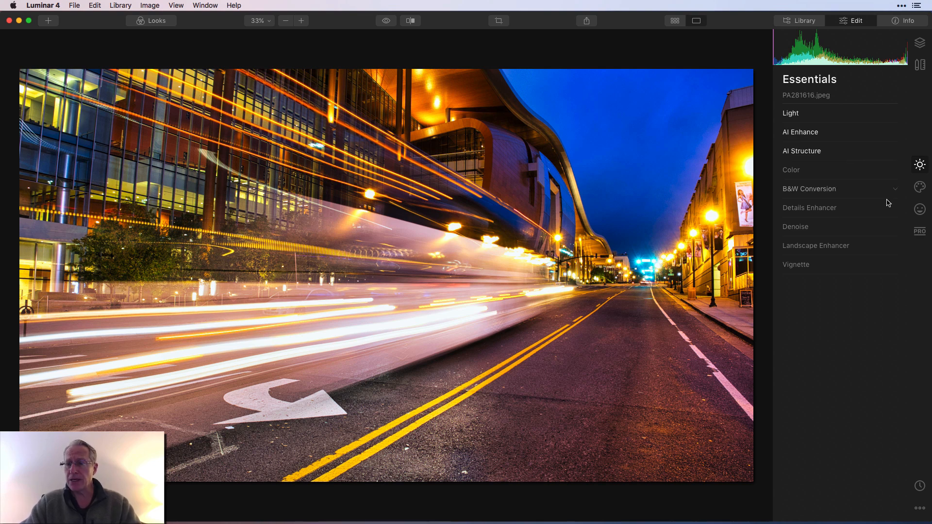
Step: Switch to the Creative tools and toggle the Matte Look and Mystical filters to compare their effects
{"action": "left_click", "coordinate": [921, 188]}
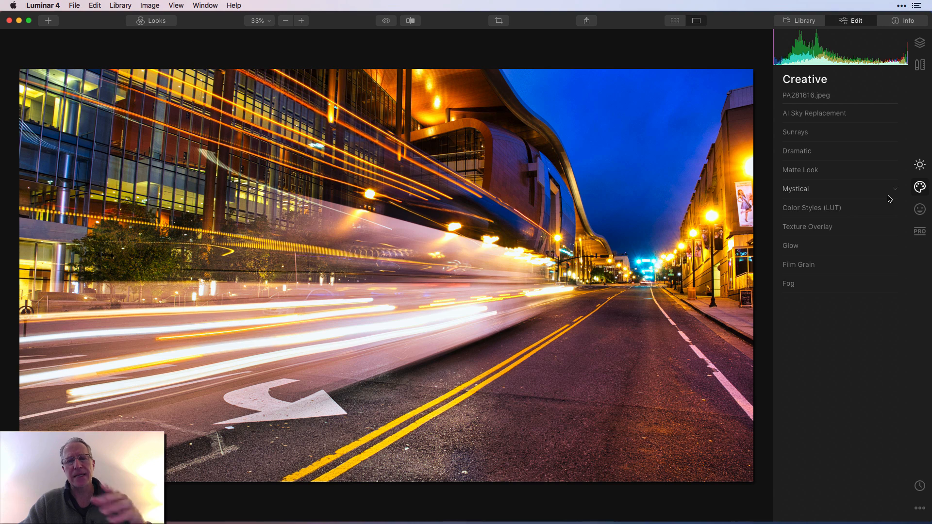
{"action": "left_click", "coordinate": [820, 178]}
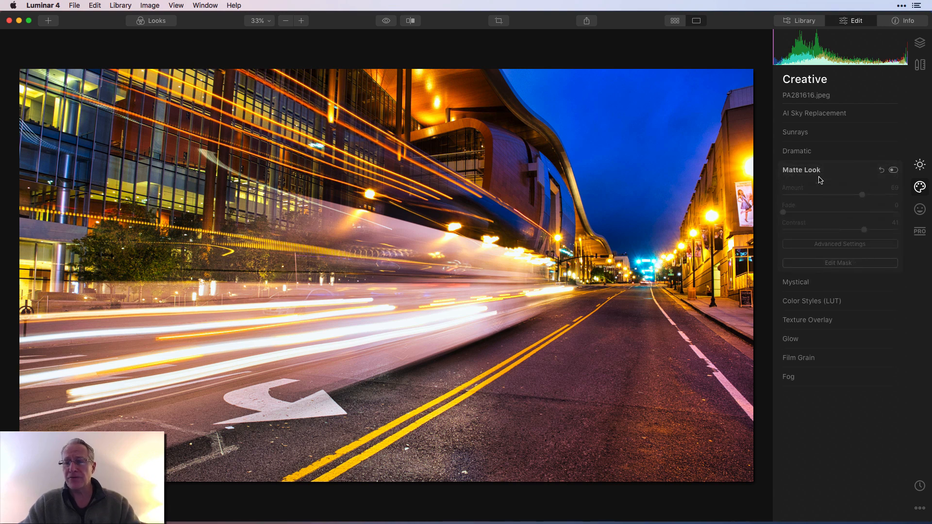
{"action": "left_click", "coordinate": [895, 171]}
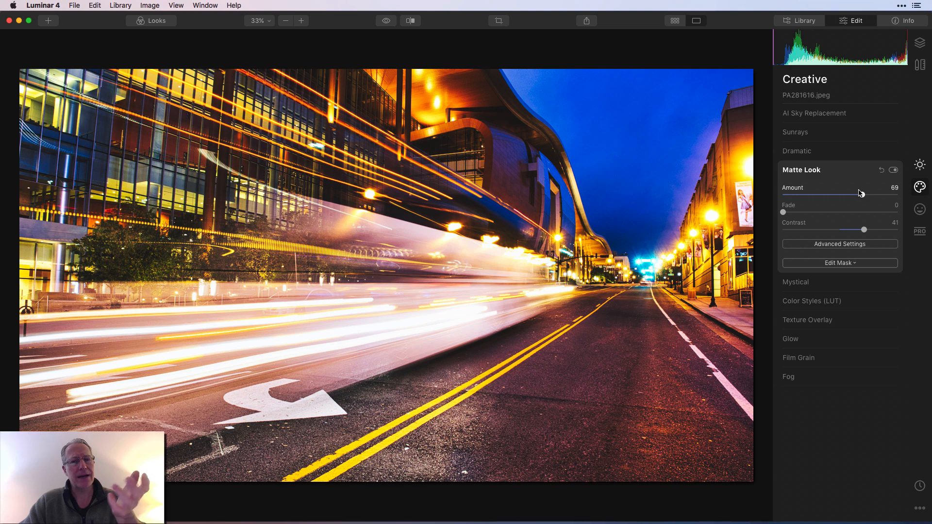
{"action": "left_click", "coordinate": [828, 283]}
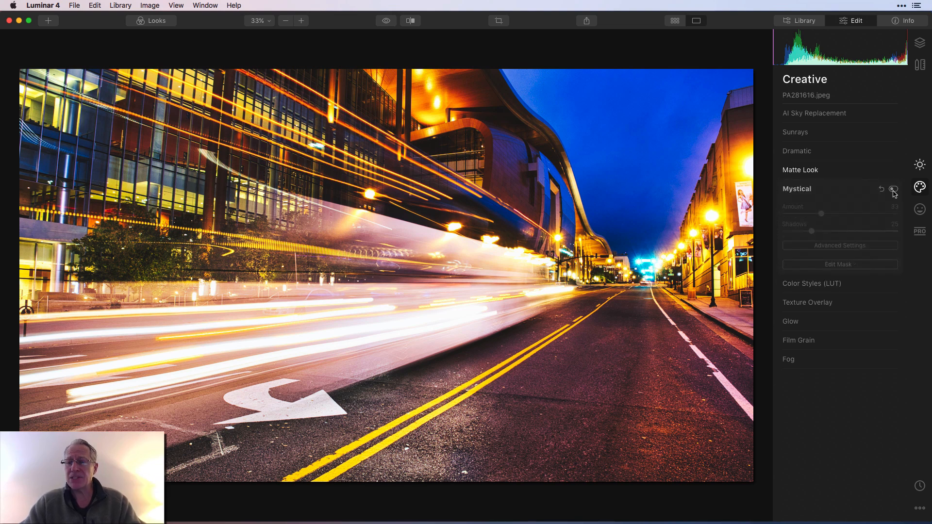
{"action": "left_click", "coordinate": [894, 190]}
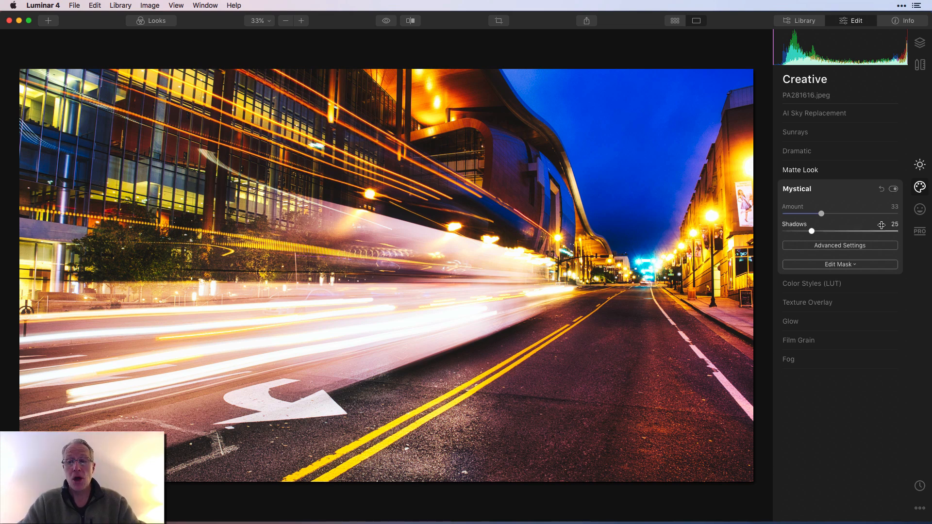
Step: Expand Color Styles (LUT) and toggle its visibility off and on to compare its effect
{"action": "left_click", "coordinate": [865, 285]}
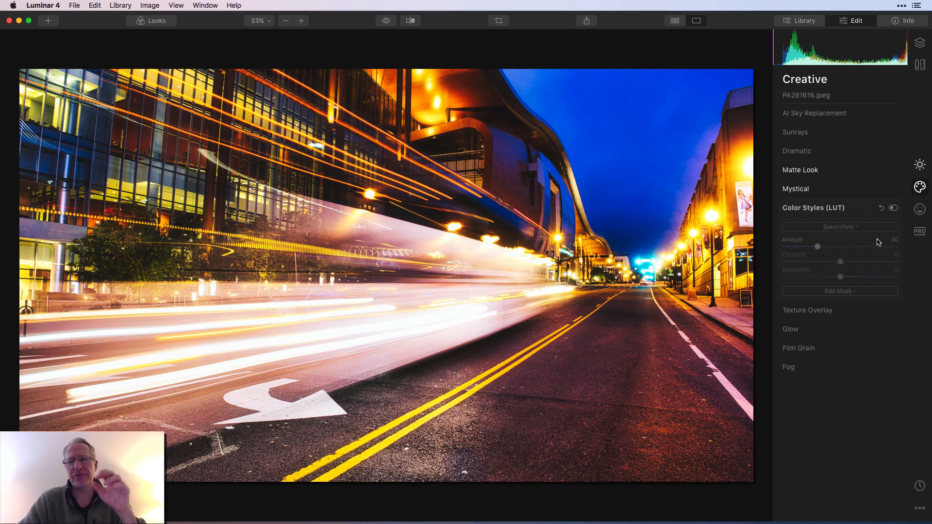
{"action": "left_click", "coordinate": [894, 209]}
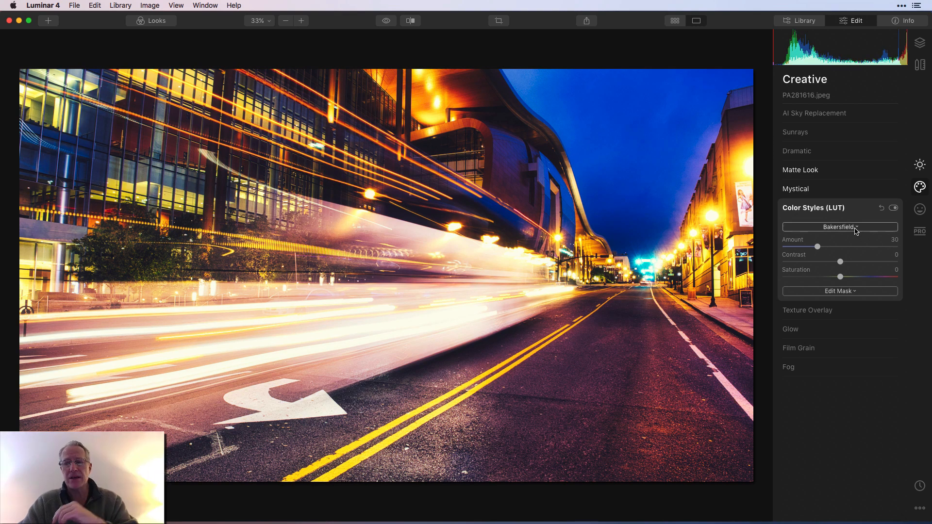
{"action": "left_click", "coordinate": [893, 209]}
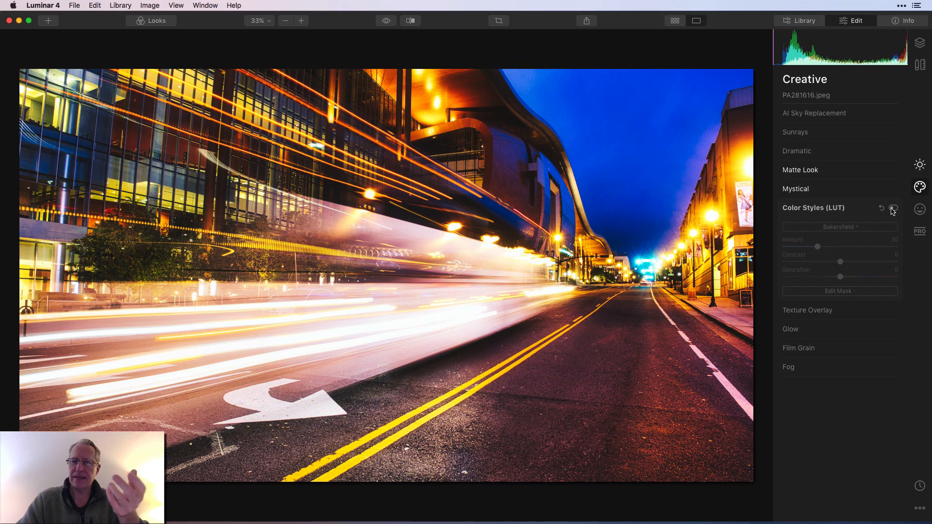
{"action": "left_click", "coordinate": [893, 209]}
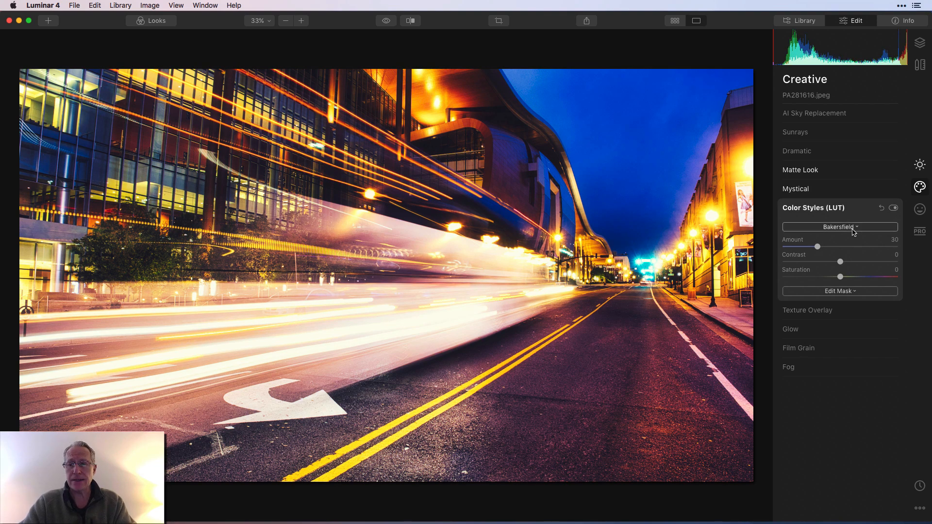
Step: Browse the LUT list, keep Bakersfield selected, and collapse Color Styles (LUT)
{"action": "left_click", "coordinate": [853, 228]}
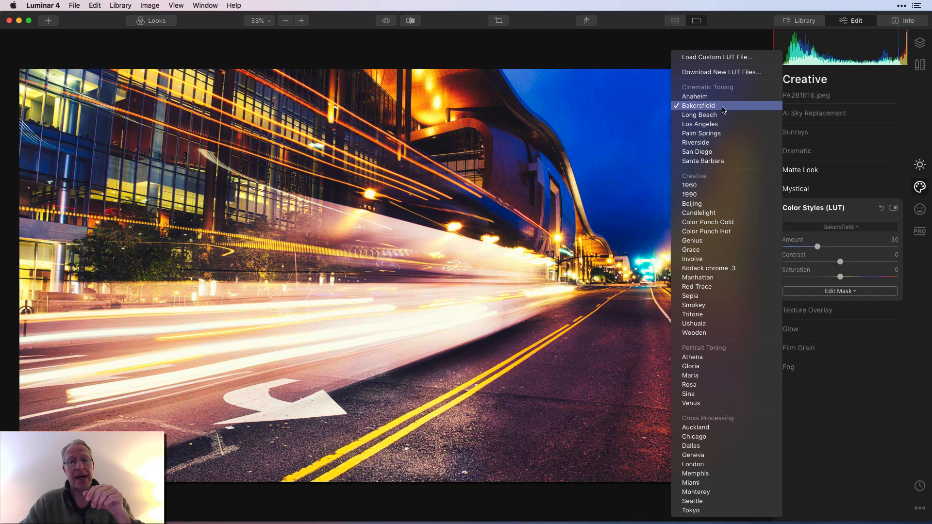
{"action": "left_click", "coordinate": [723, 110]}
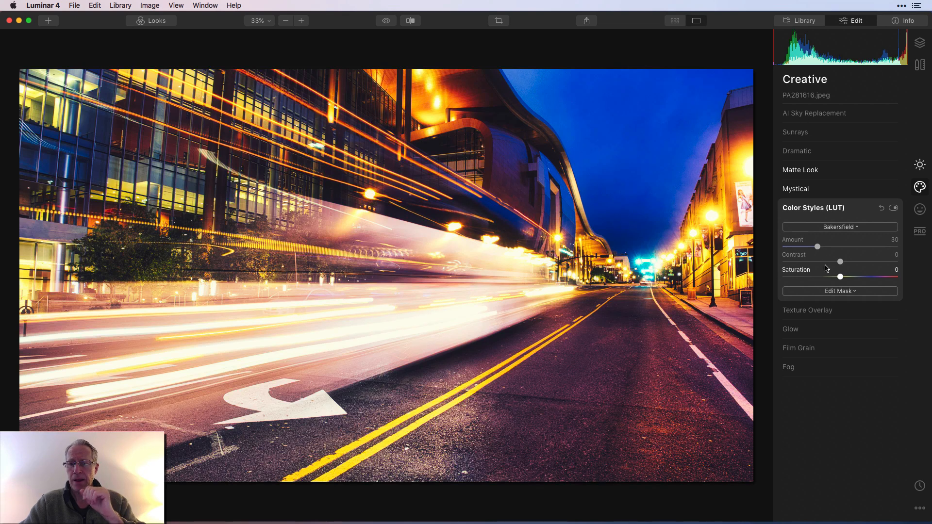
{"action": "left_click", "coordinate": [865, 213]}
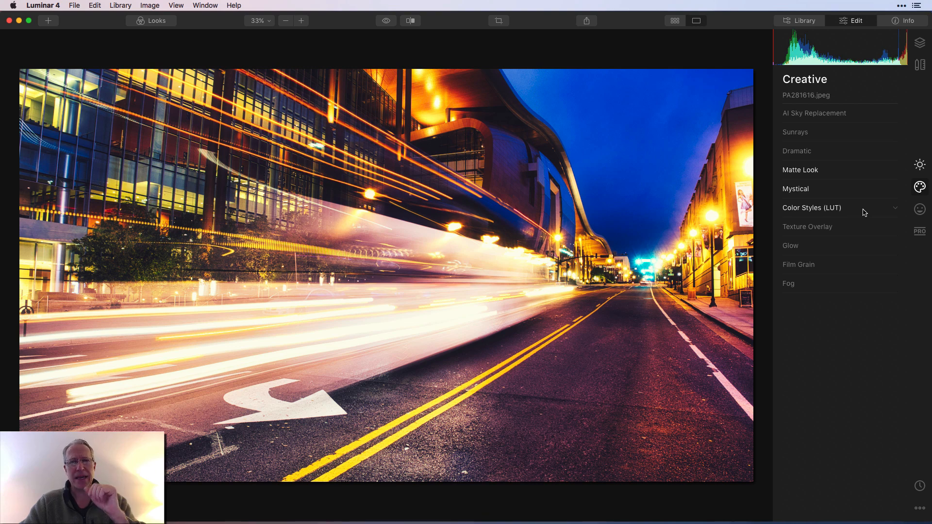
Step: Expand the Glow filter and toggle its visibility to compare its effect
{"action": "left_click", "coordinate": [817, 249]}
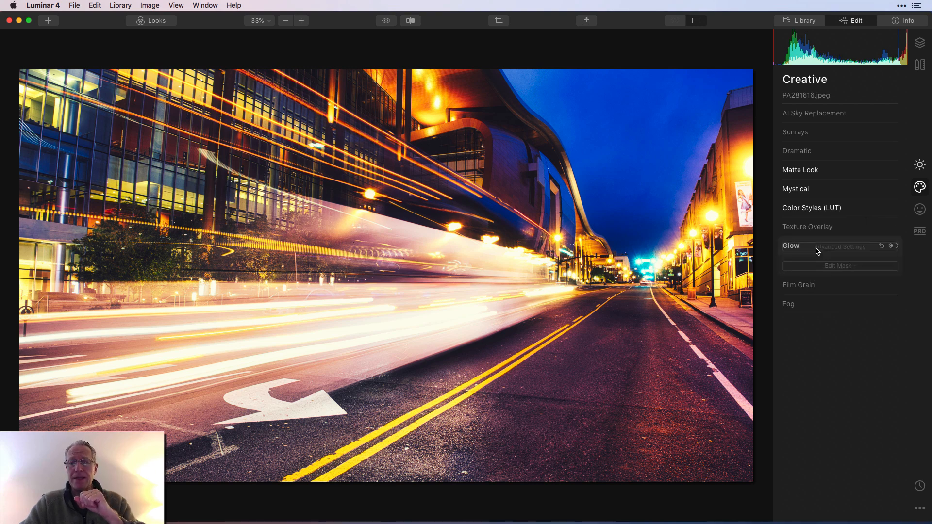
{"action": "left_click", "coordinate": [894, 246]}
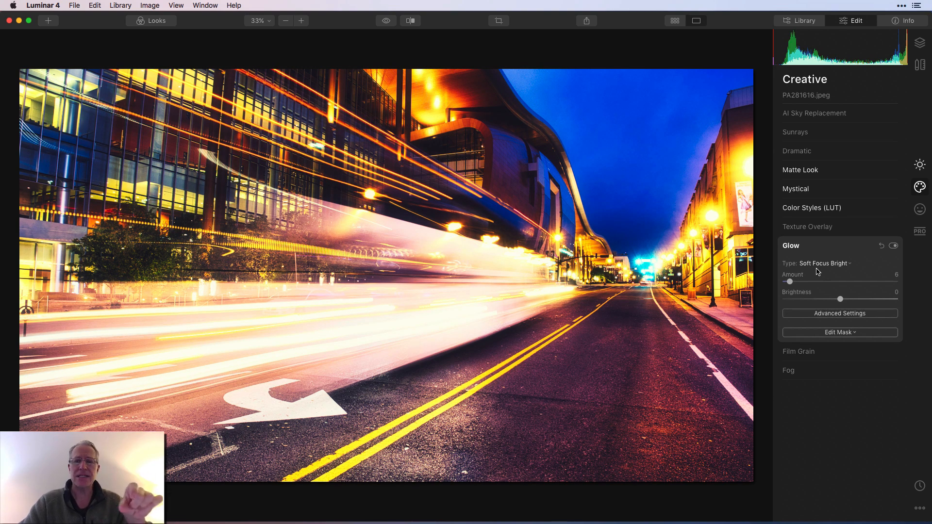
{"action": "left_click", "coordinate": [893, 246]}
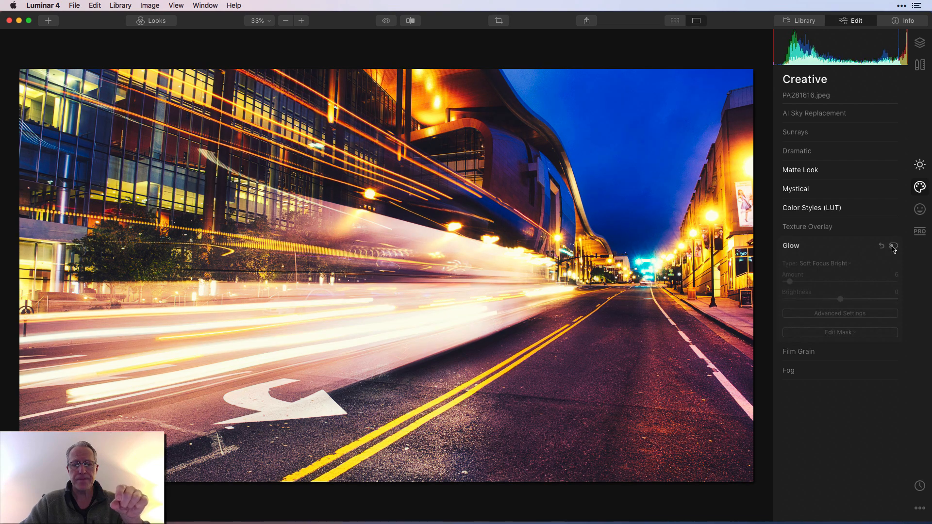
{"action": "left_click", "coordinate": [894, 247]}
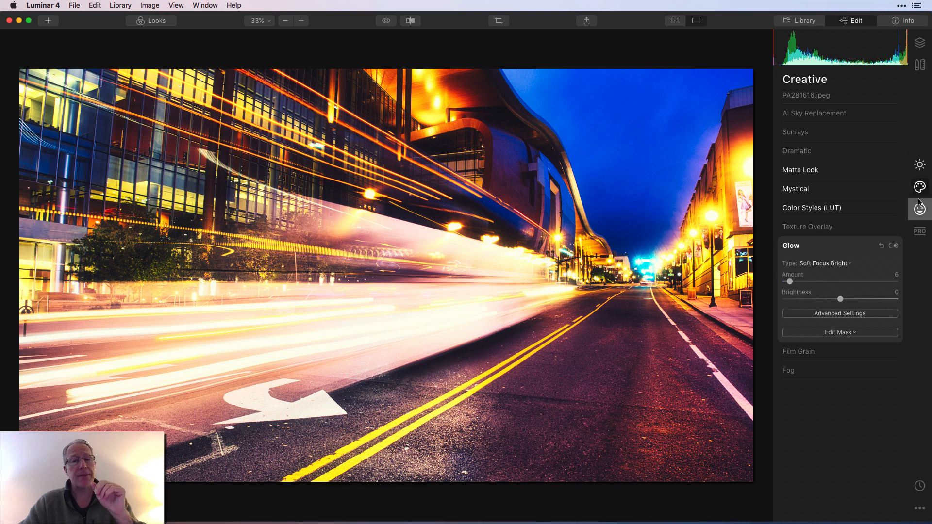
Step: Switch to the Professional tools, toggle the Photo Filter's visibility to compare its effect, and collapse it
{"action": "left_click", "coordinate": [920, 232]}
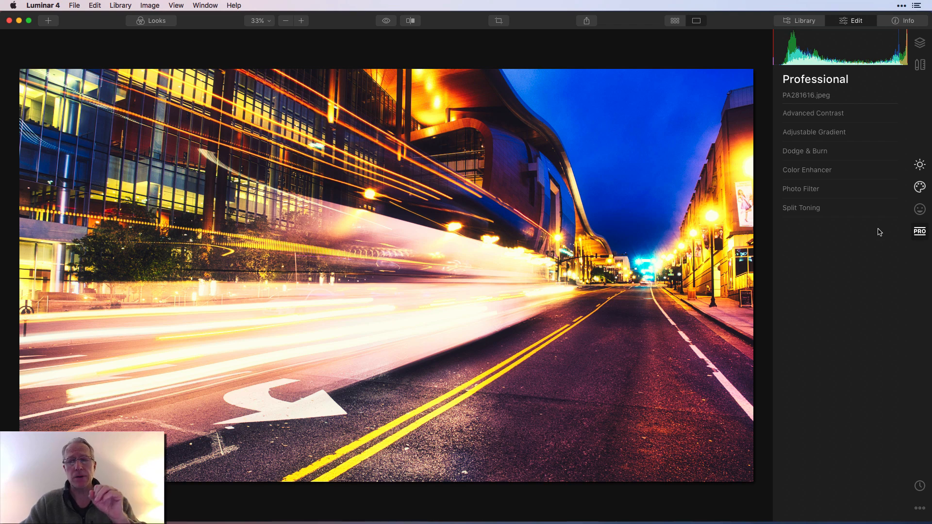
{"action": "left_click", "coordinate": [819, 189]}
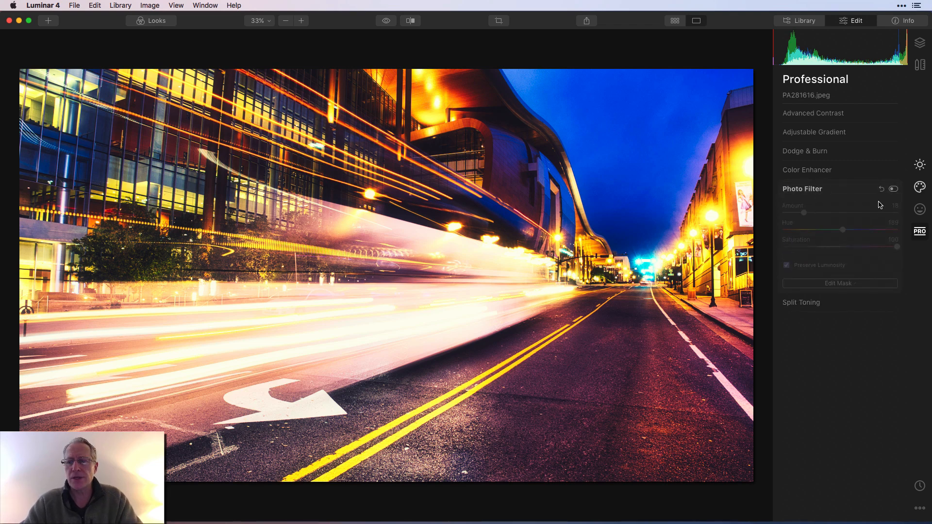
{"action": "left_click", "coordinate": [894, 190]}
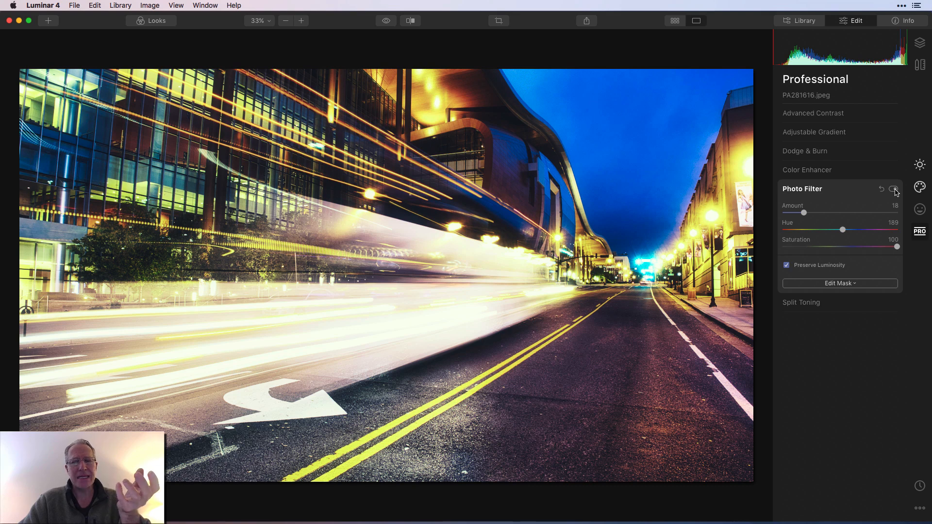
{"action": "left_click", "coordinate": [894, 190]}
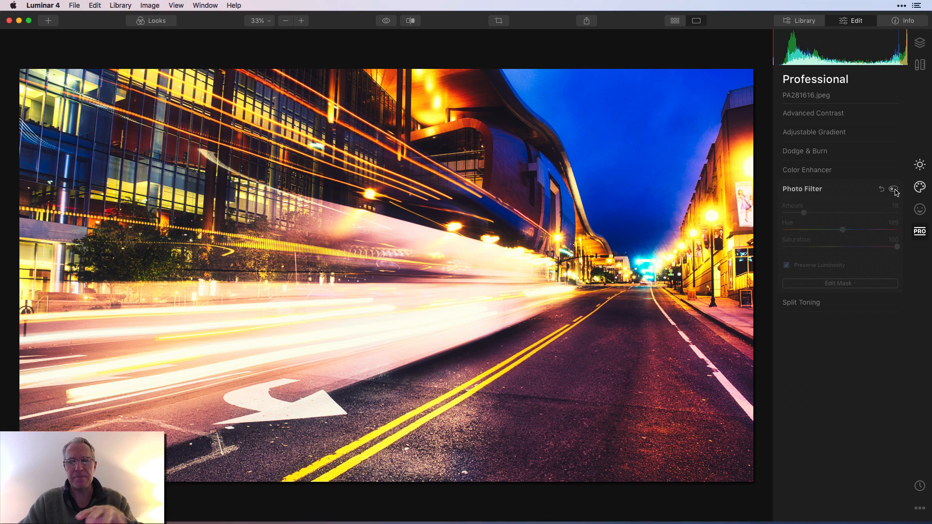
{"action": "left_click", "coordinate": [895, 190]}
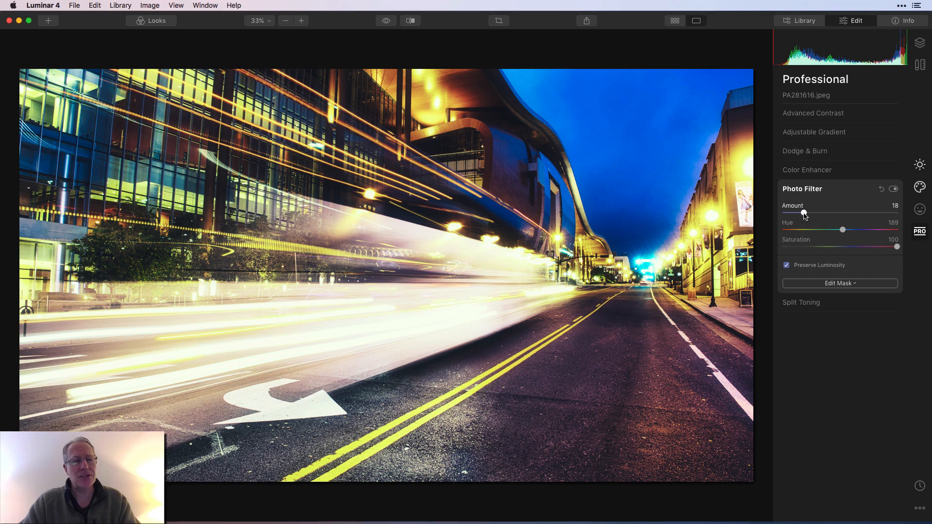
{"action": "mouse_move", "coordinate": [804, 215]}
{"action": "left_mouse_down"}
{"action": "mouse_move", "coordinate": [880, 212]}
{"action": "mouse_move", "coordinate": [806, 215]}
{"action": "left_mouse_up"}
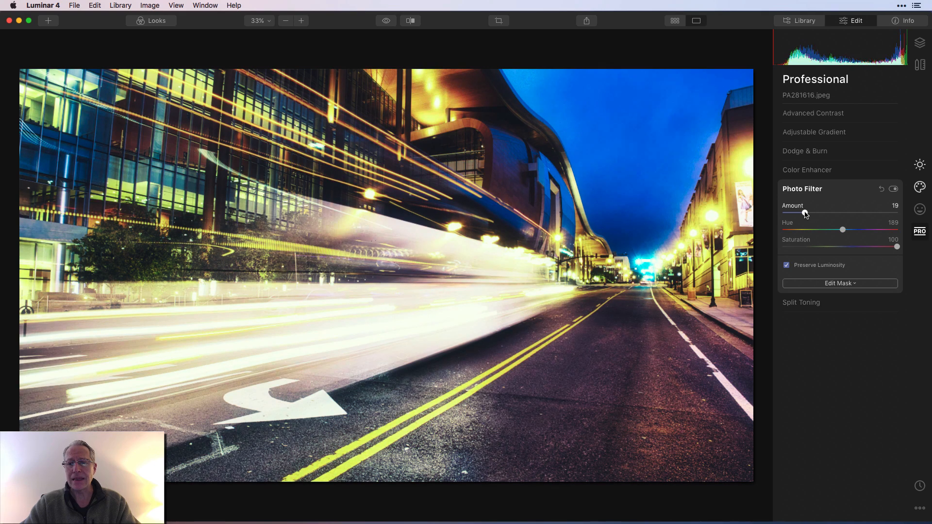
{"action": "left_click", "coordinate": [849, 192]}
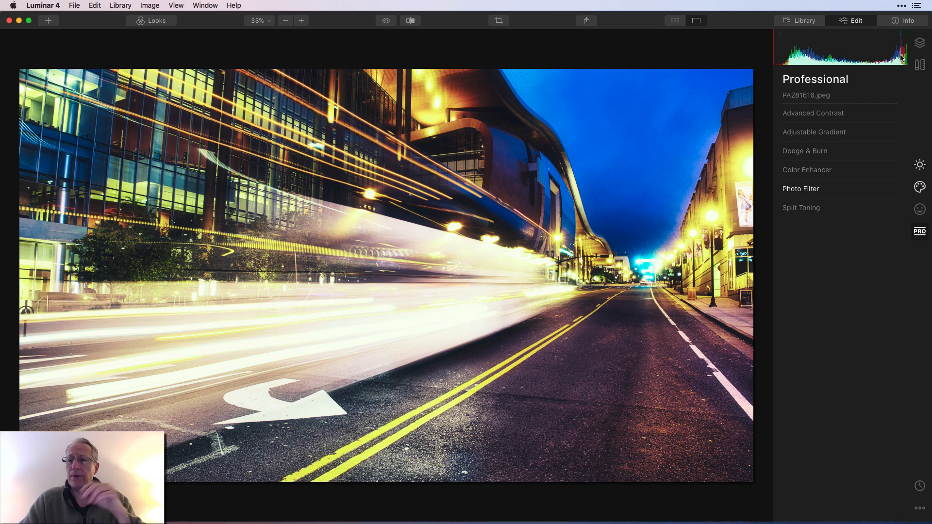
Step: Open the Layers panel and add a new adjustment layer
{"action": "left_click", "coordinate": [919, 44]}
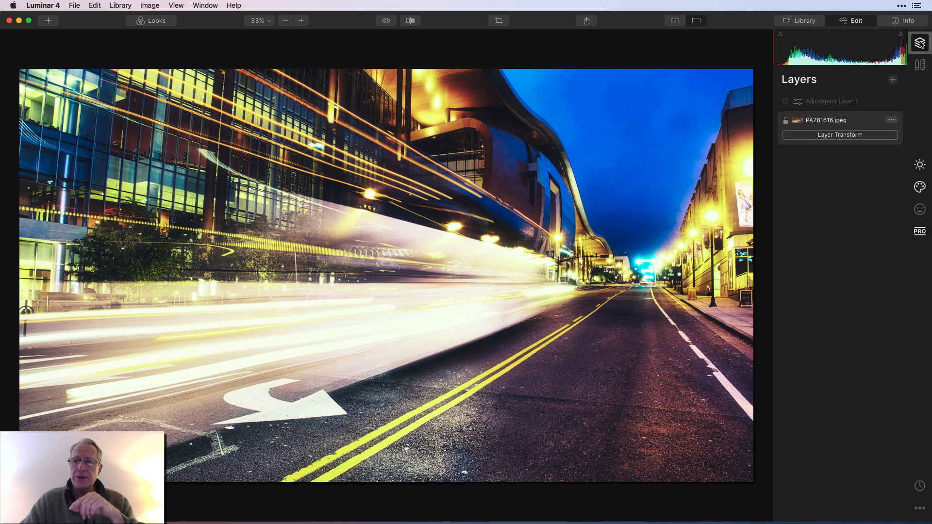
{"action": "left_click", "coordinate": [893, 81]}
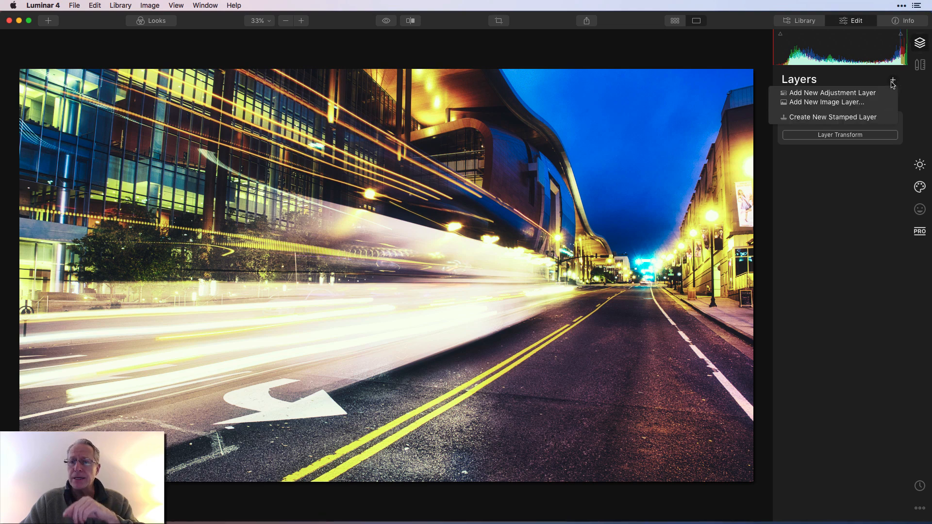
{"action": "left_click", "coordinate": [862, 91]}
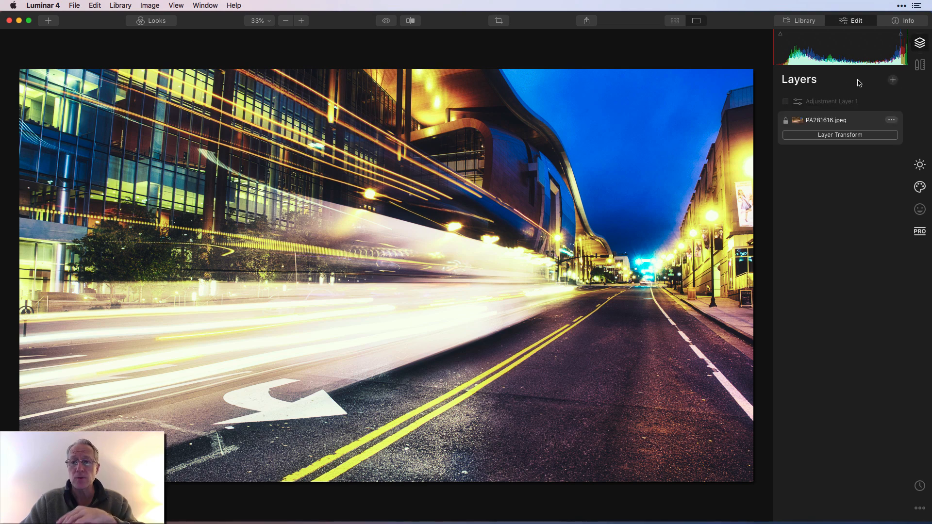
Step: Select Adjustment Layer 1, switch to the Essentials tools, and expand its AI Structure filter
{"action": "left_click", "coordinate": [787, 102]}
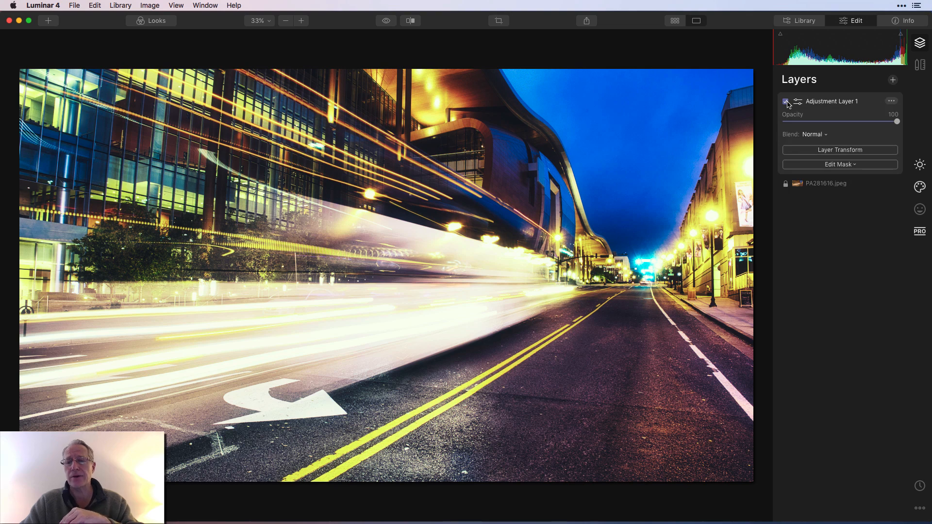
{"action": "left_click", "coordinate": [916, 170]}
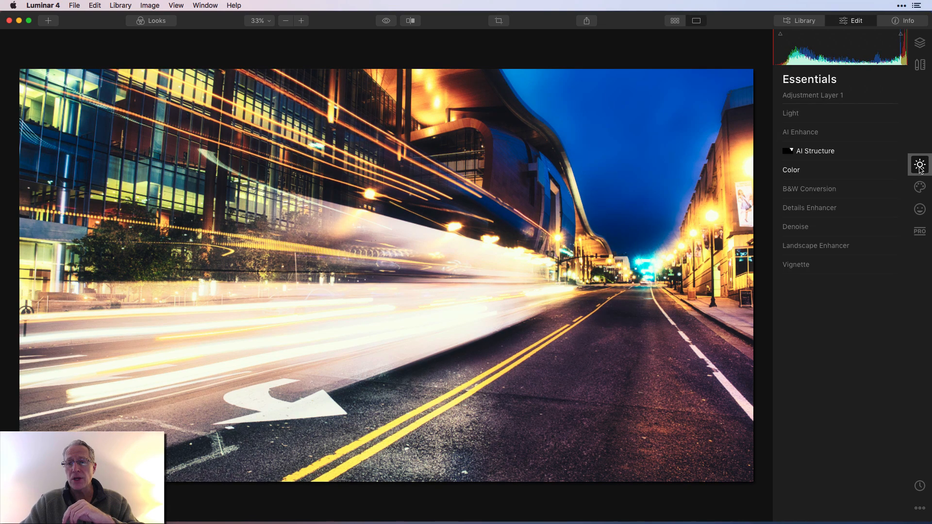
{"action": "left_click", "coordinate": [855, 155]}
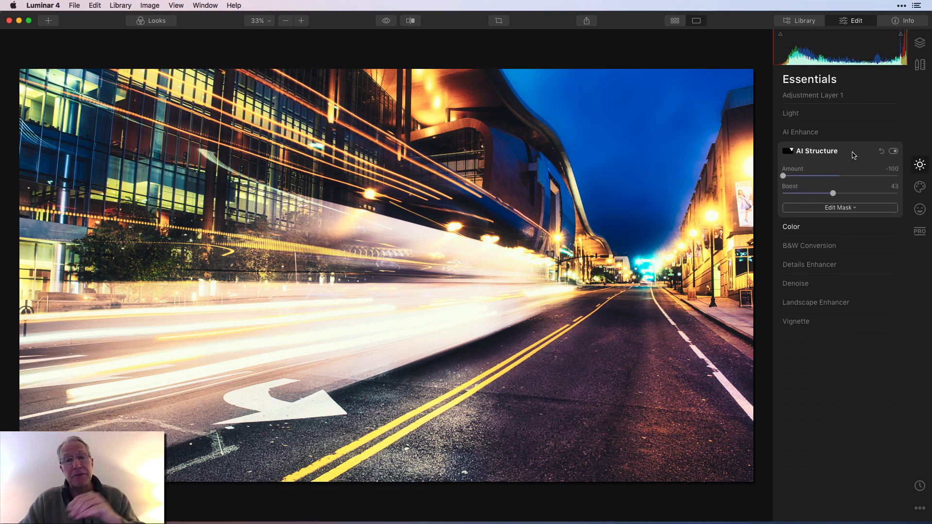
Step: Toggle AI Structure's visibility to compare its effect, zooming to 50% and back to Fit to Screen
{"action": "left_click", "coordinate": [893, 152]}
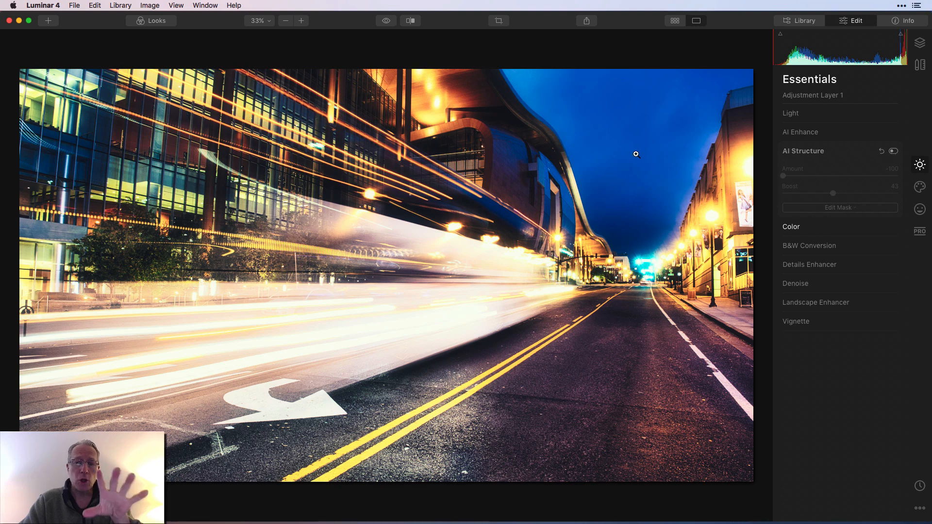
{"action": "left_click", "coordinate": [302, 20]}
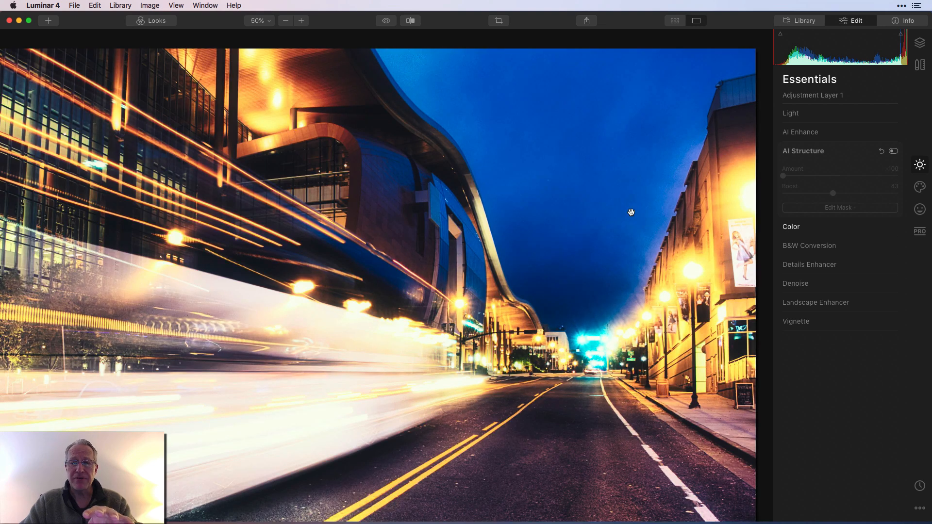
{"action": "left_click", "coordinate": [894, 151]}
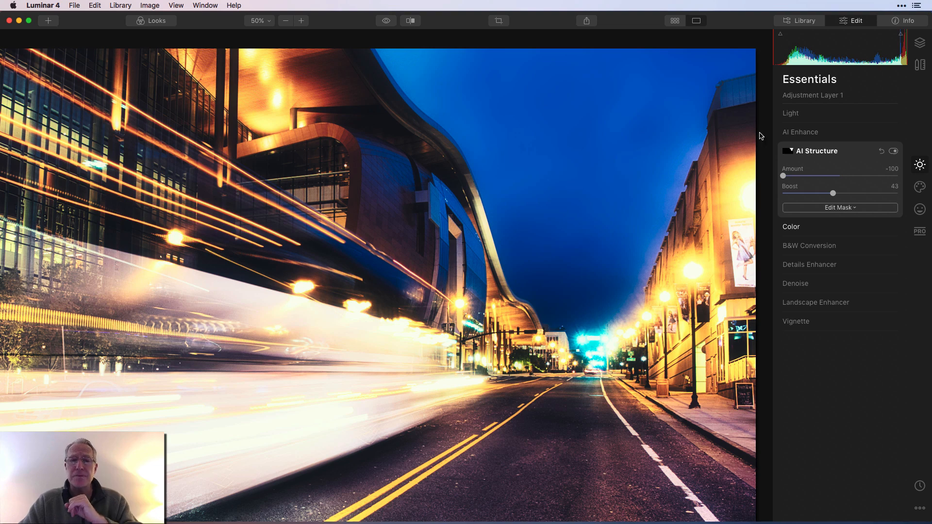
{"action": "left_click", "coordinate": [259, 22]}
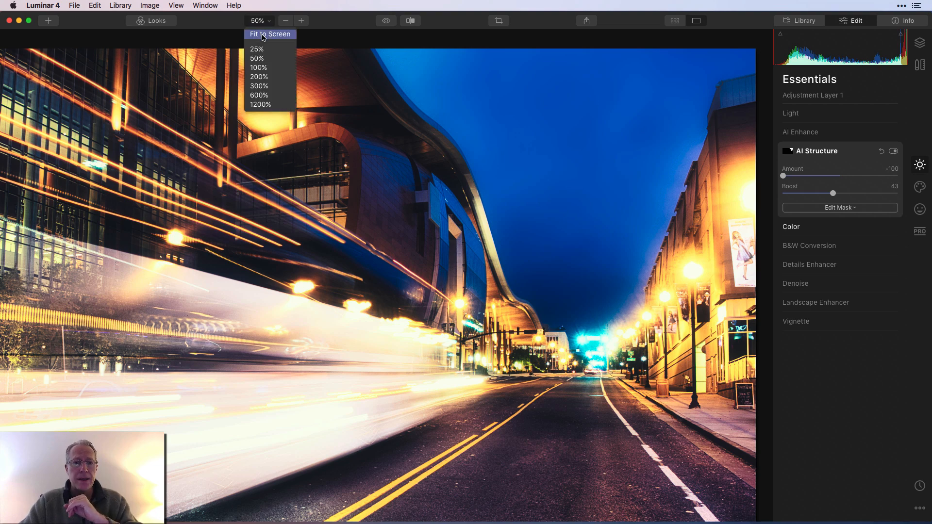
{"action": "left_click", "coordinate": [264, 35]}
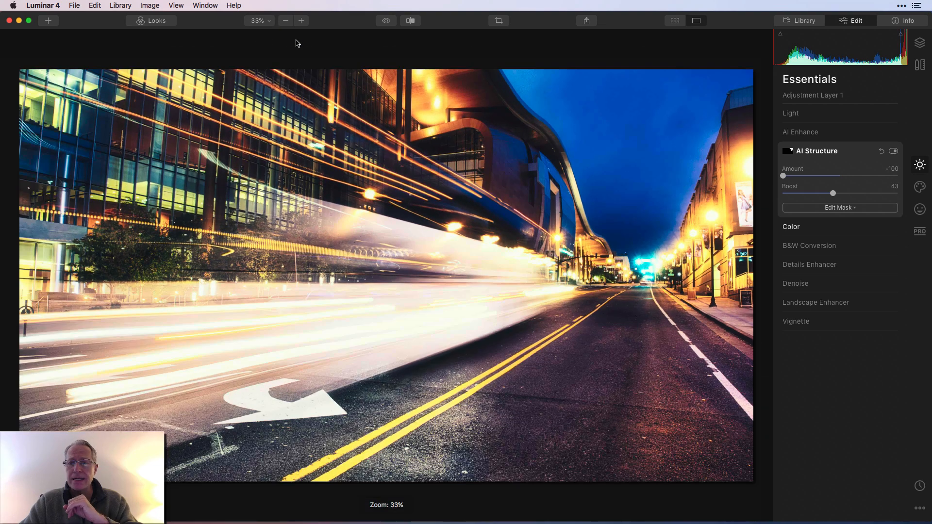
Step: Open AI Structure's brush mask, show and hide the mask overlay, and finish mask editing
{"action": "left_click", "coordinate": [845, 209]}
{"action": "left_click", "coordinate": [819, 221]}
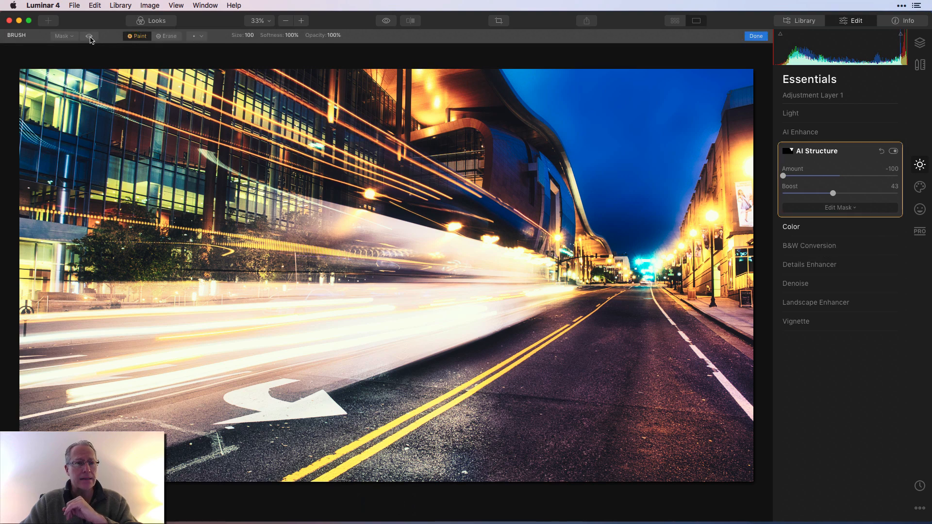
{"action": "left_click", "coordinate": [90, 37]}
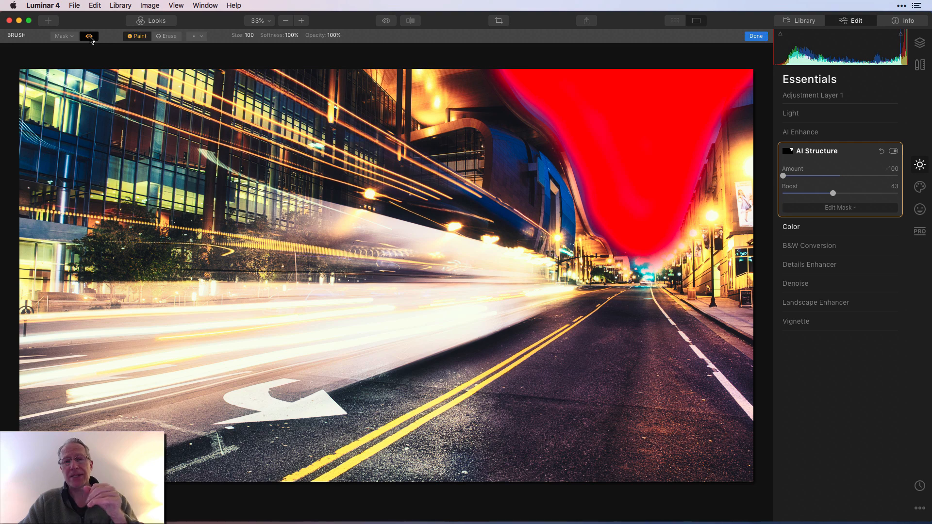
{"action": "left_click", "coordinate": [89, 37]}
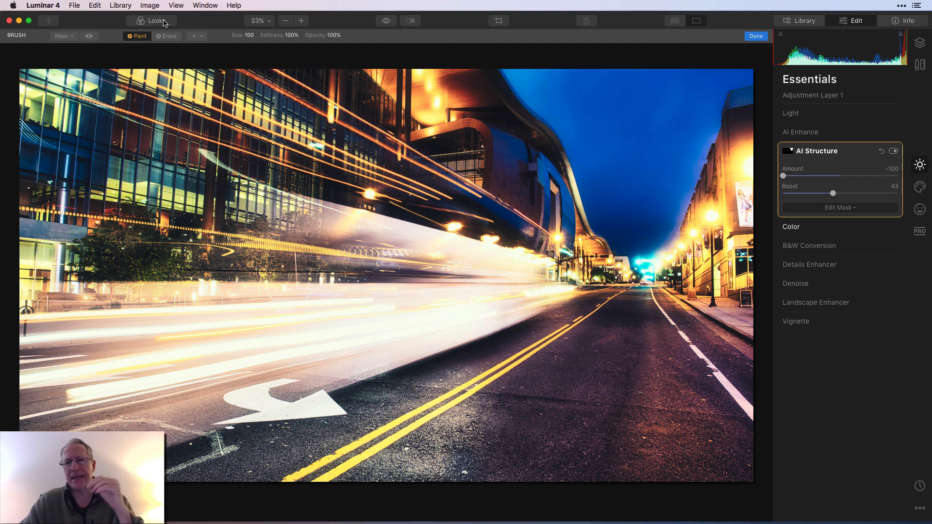
{"action": "left_click", "coordinate": [756, 36]}
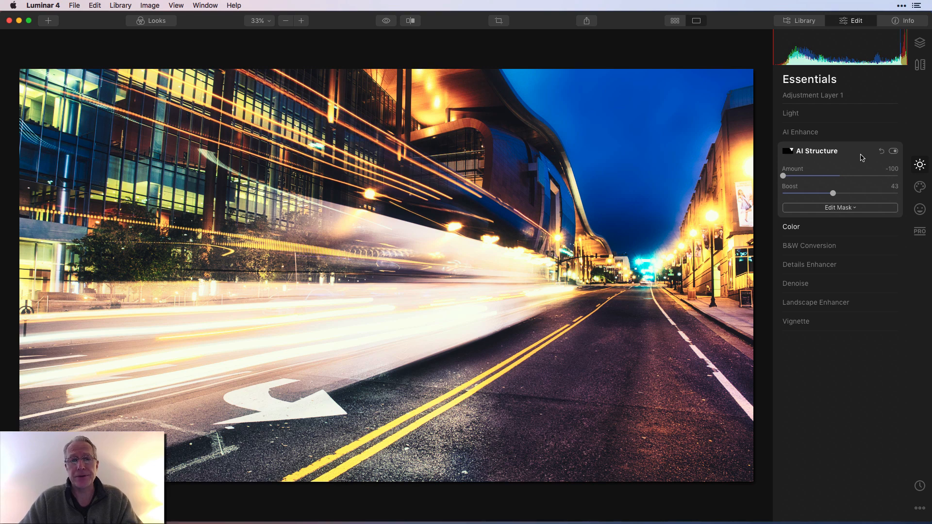
Step: Expand the Color filter and toggle its visibility to compare its effect
{"action": "left_click", "coordinate": [860, 227]}
{"action": "left_click", "coordinate": [892, 170]}
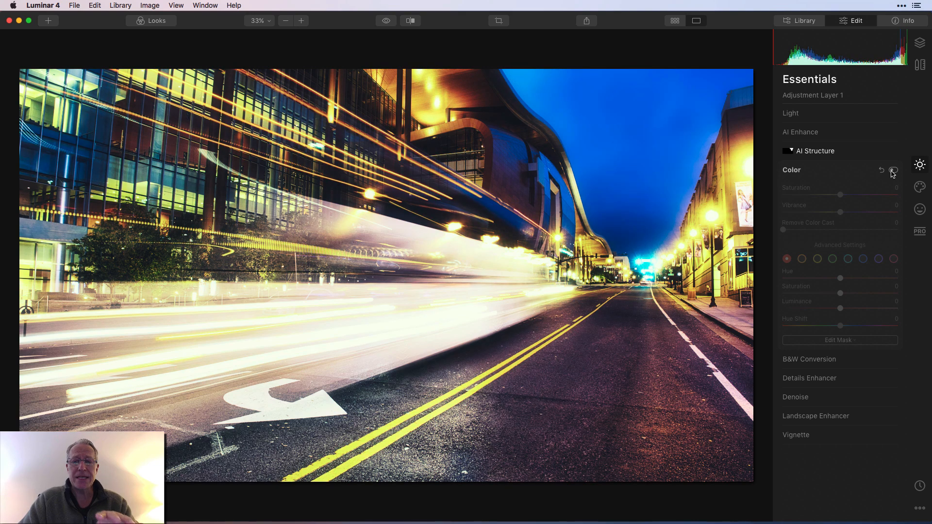
{"action": "left_click", "coordinate": [893, 171]}
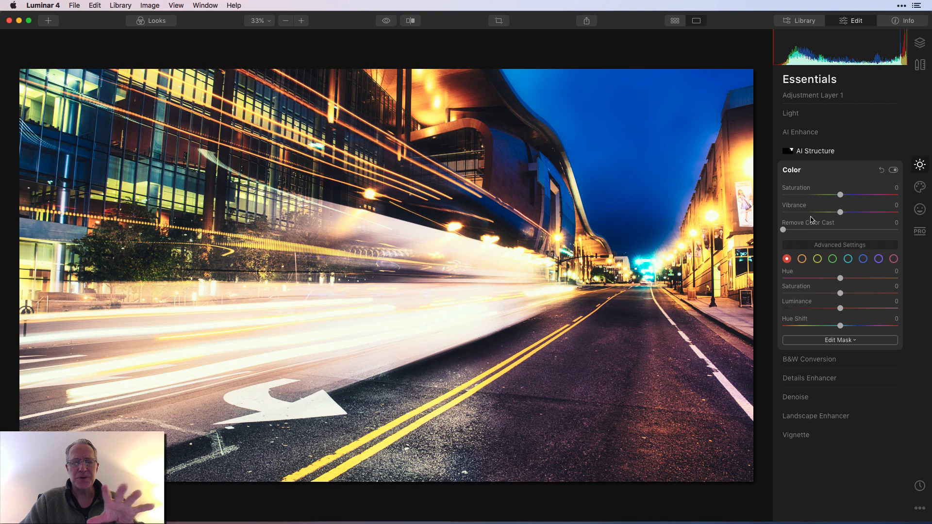
Step: Inspect the orange and yellow channels in Color's advanced settings and set the yellow Hue to -56
{"action": "left_click", "coordinate": [802, 259]}
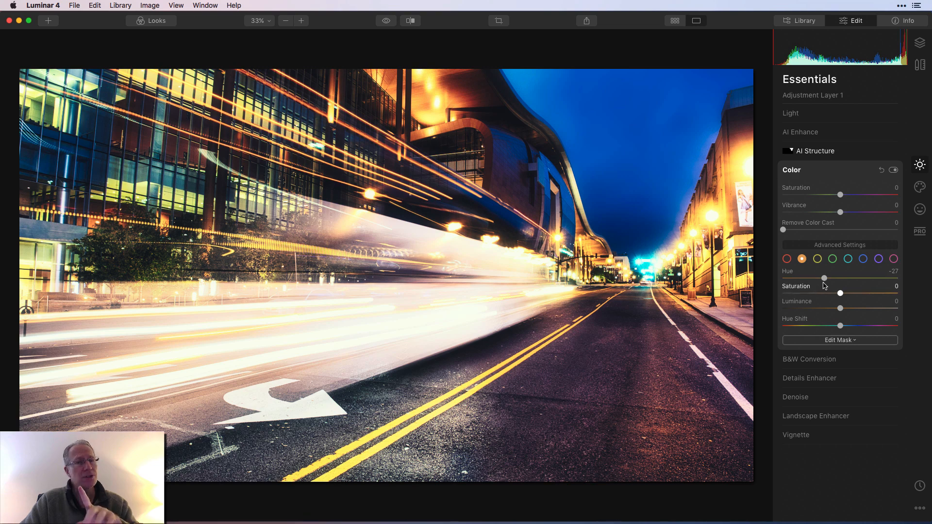
{"action": "left_click", "coordinate": [818, 259]}
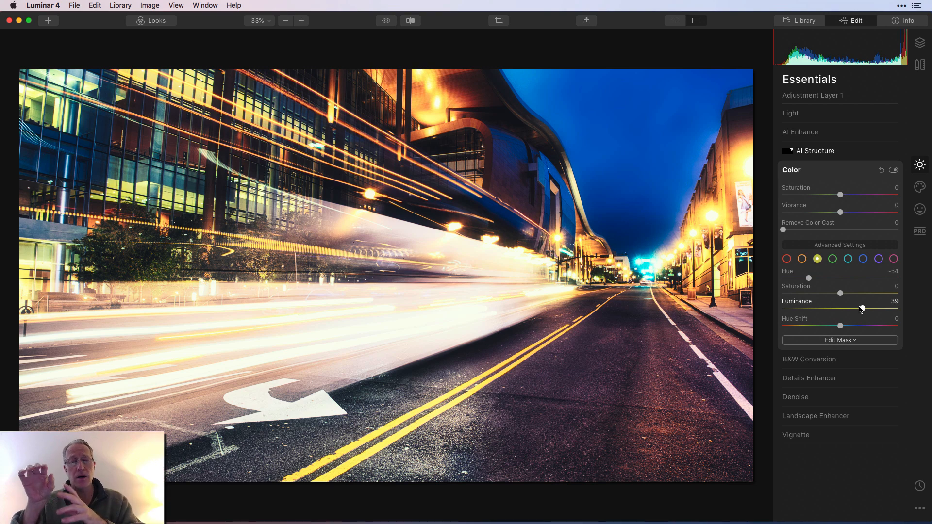
{"action": "left_click_drag", "start_coordinate": [814, 281], "coordinate": [870, 281]}
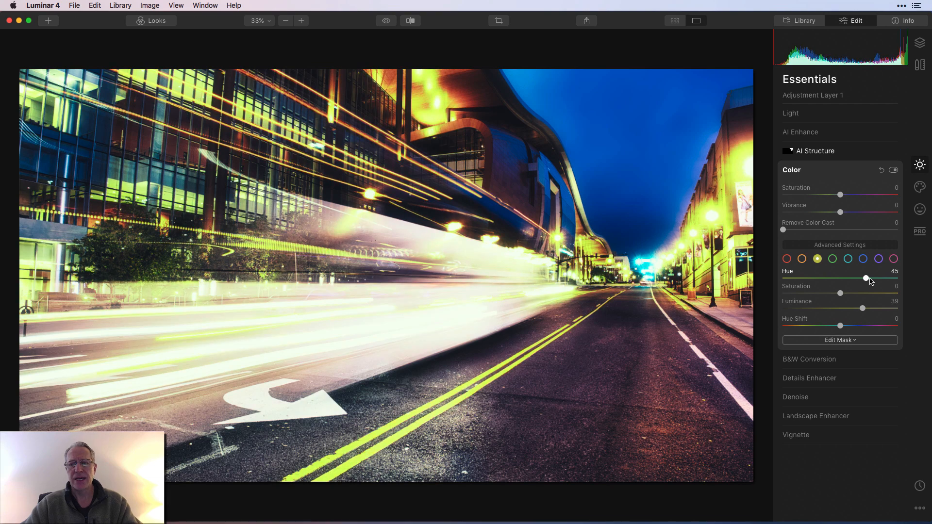
{"action": "left_click_drag", "start_coordinate": [871, 282], "coordinate": [809, 281]}
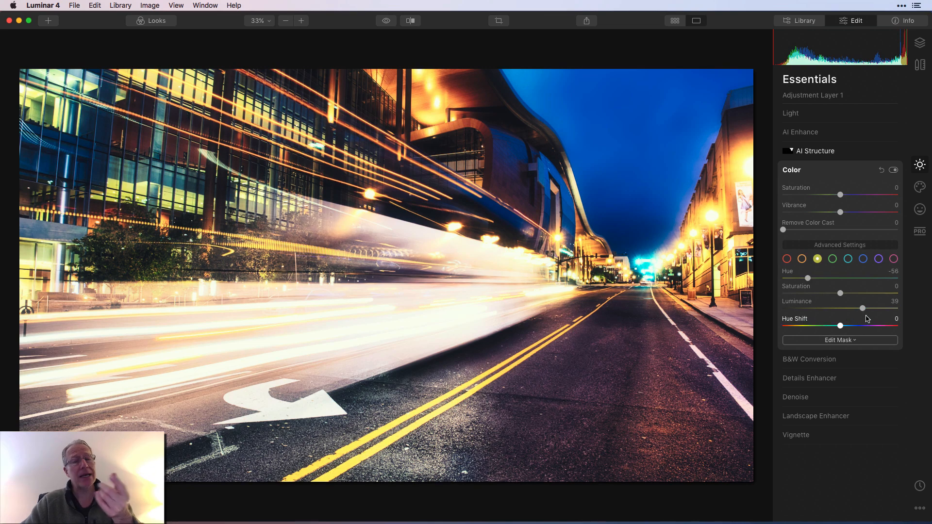
Step: Reset the yellow Luminance and set it to 50
{"action": "double_click", "coordinate": [804, 302]}
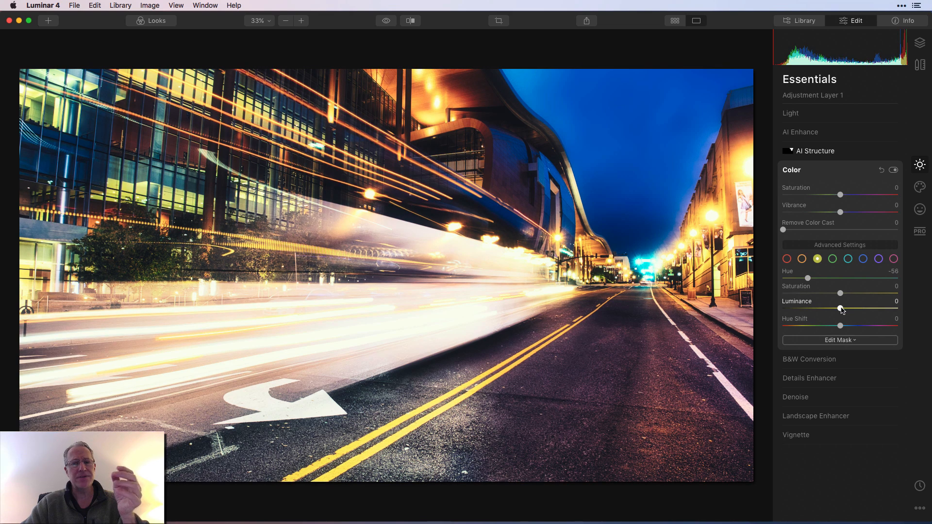
{"action": "left_click_drag", "start_coordinate": [842, 309], "coordinate": [872, 311]}
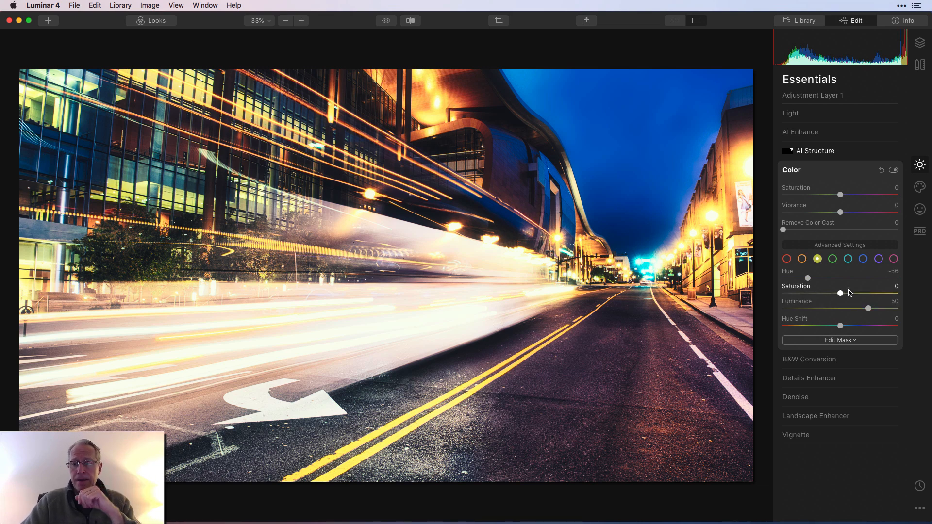
Step: Inspect the green and blue channels, toggle Color's visibility to compare, and collapse the Color filter
{"action": "left_click", "coordinate": [833, 259]}
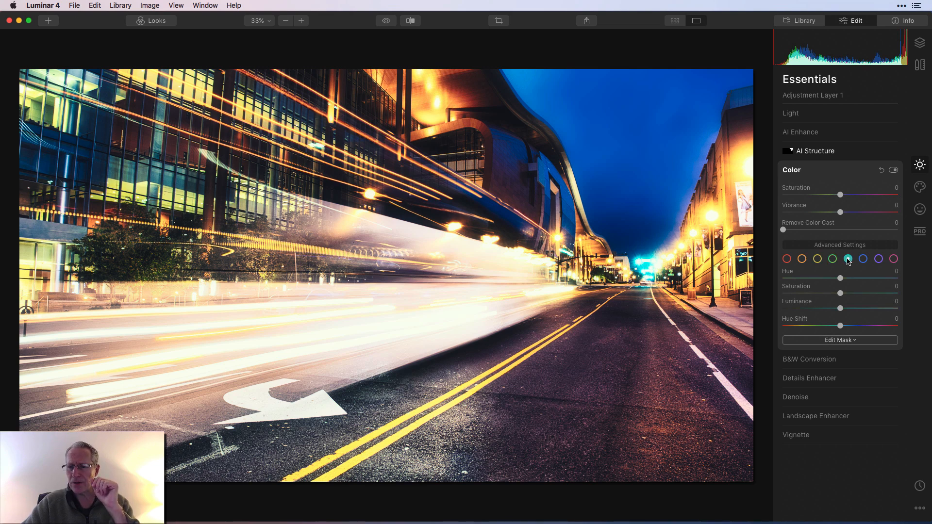
{"action": "left_click", "coordinate": [864, 261]}
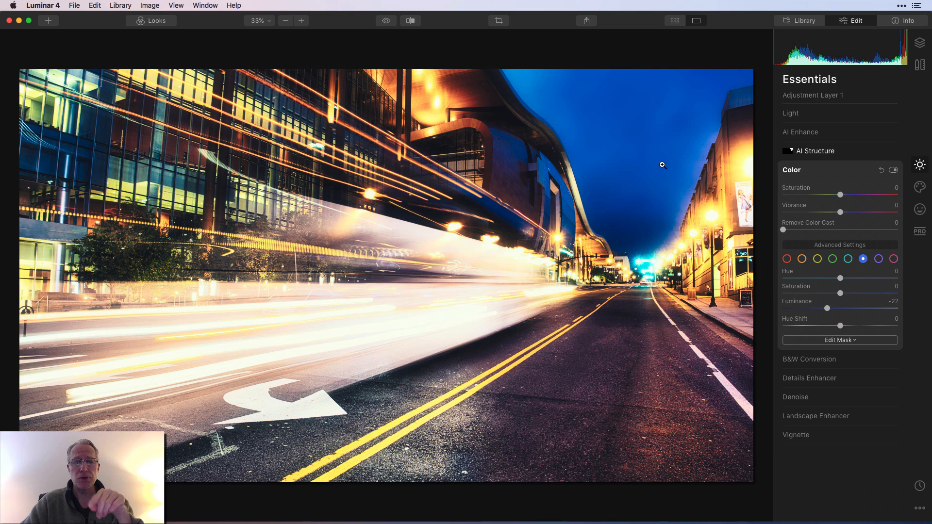
{"action": "left_click", "coordinate": [894, 170]}
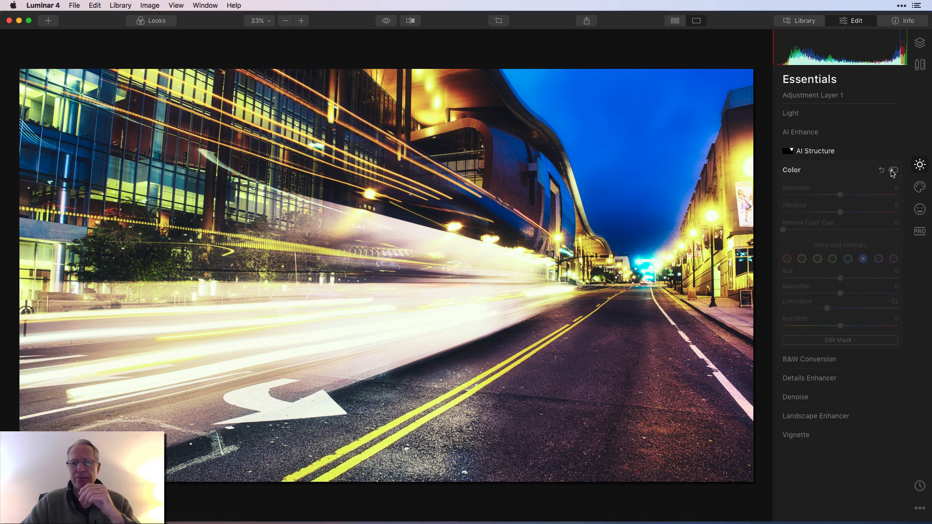
{"action": "left_click", "coordinate": [893, 171]}
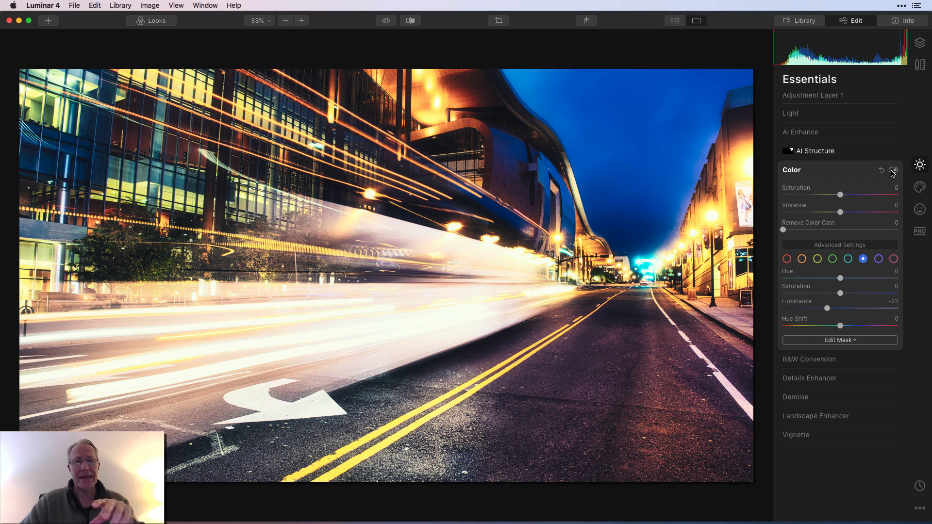
{"action": "left_click", "coordinate": [855, 171]}
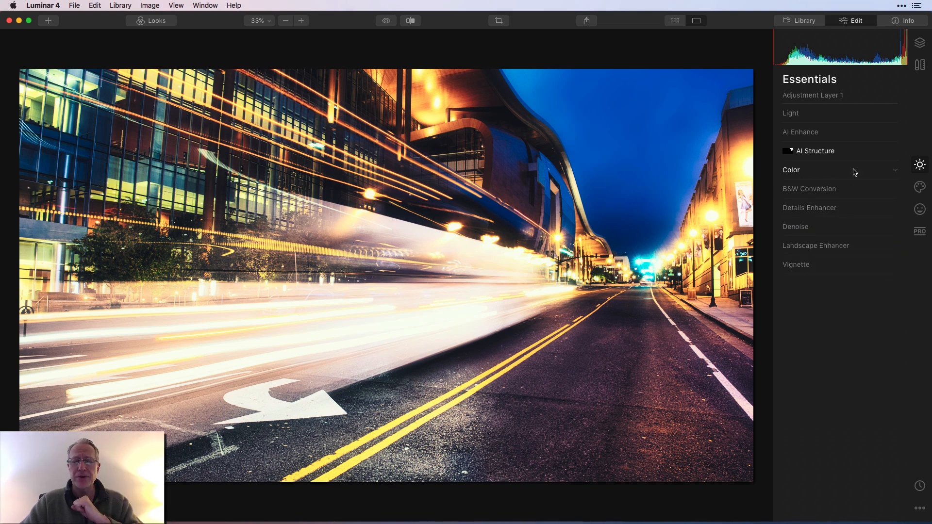
Step: Switch to the Professional tools, expand Dodge & Burn, and toggle its visibility to compare its effect
{"action": "left_click", "coordinate": [920, 232]}
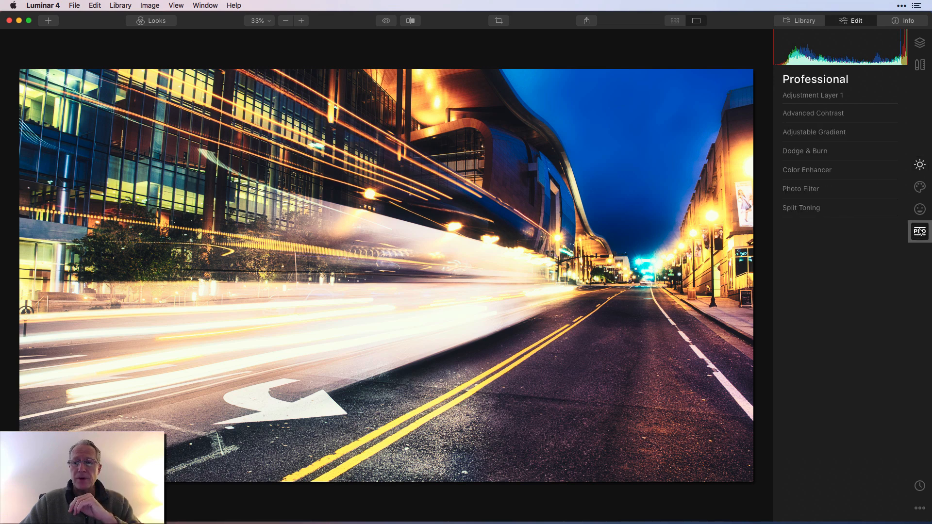
{"action": "left_click", "coordinate": [825, 154]}
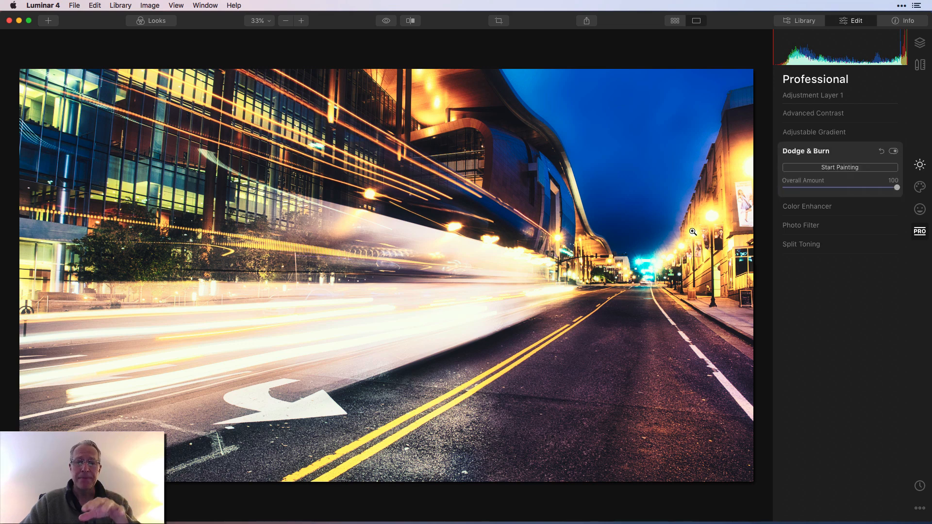
{"action": "left_click", "coordinate": [894, 152]}
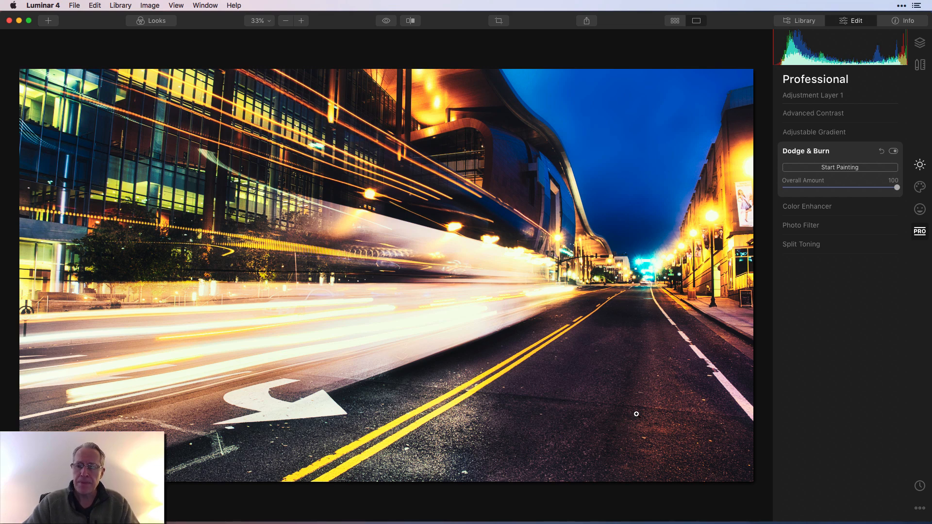
{"action": "left_click", "coordinate": [894, 152]}
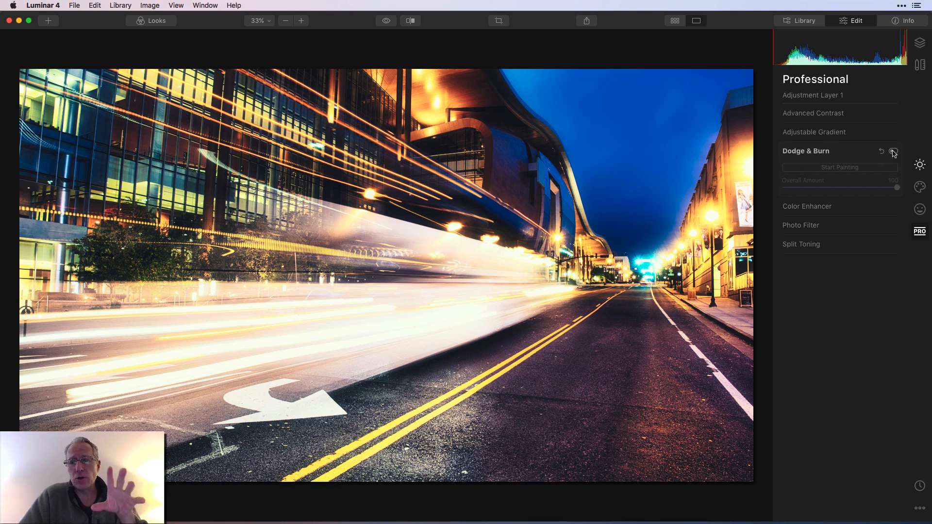
{"action": "left_click", "coordinate": [893, 152]}
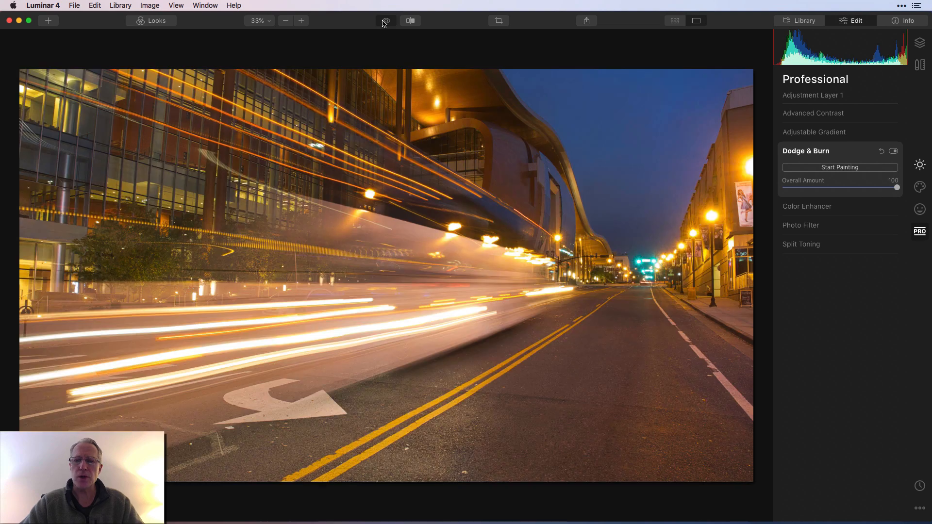
Step: Toggle the before/after preview repeatedly to compare the edited photo with the original
{"action": "left_click", "coordinate": [385, 21]}
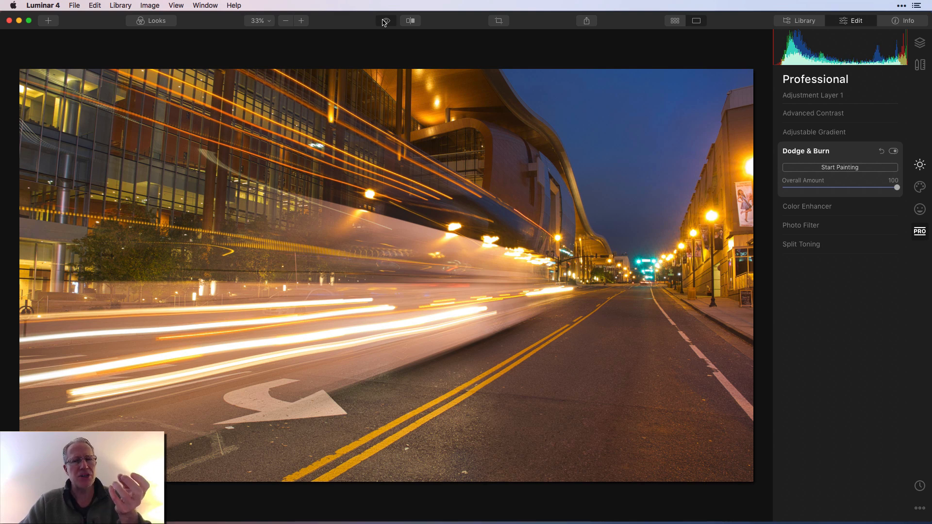
{"action": "left_click", "coordinate": [385, 22]}
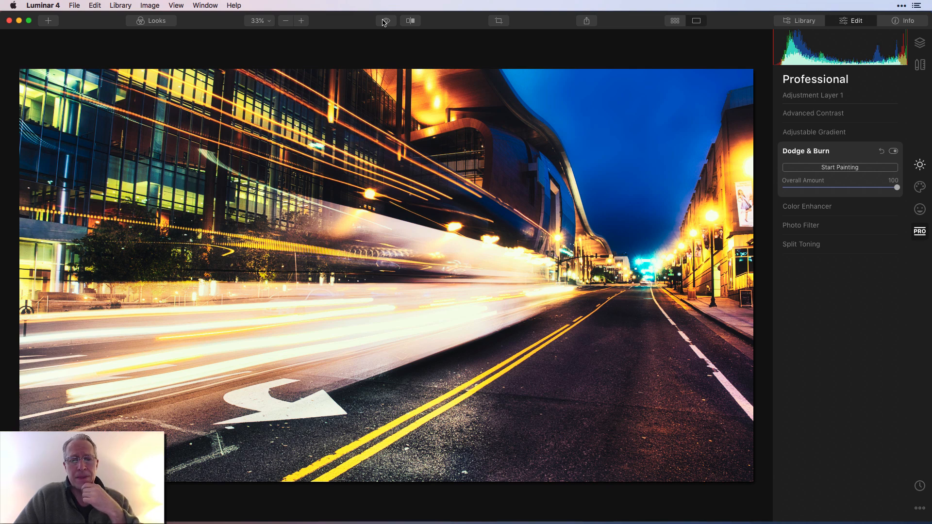
{"action": "left_click", "coordinate": [385, 22]}
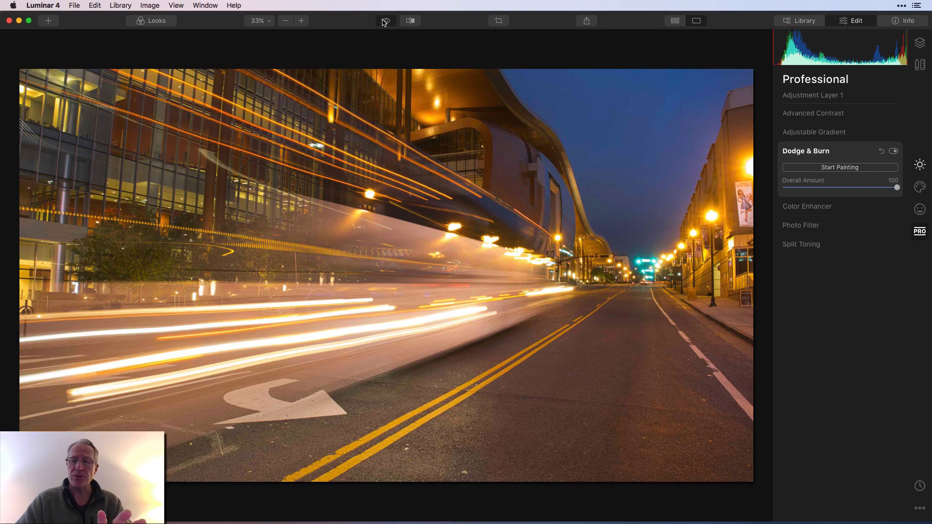
{"action": "left_click", "coordinate": [385, 23]}
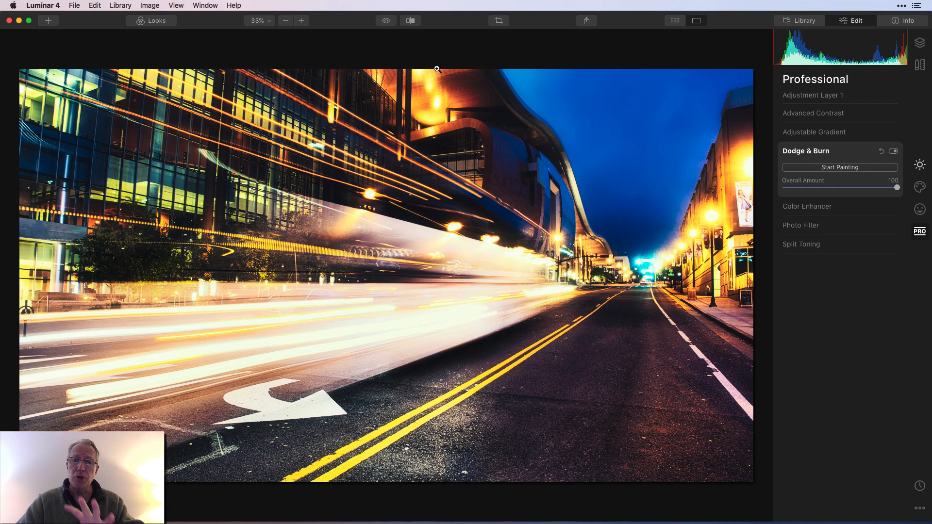
{"action": "left_click", "coordinate": [386, 21]}
{"action": "left_click", "coordinate": [386, 21]}
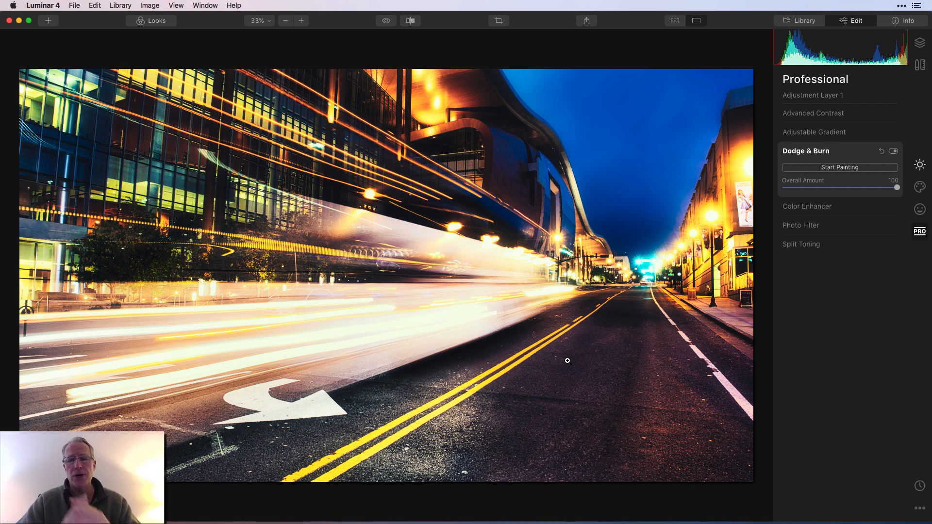
{"action": "left_click", "coordinate": [386, 21]}
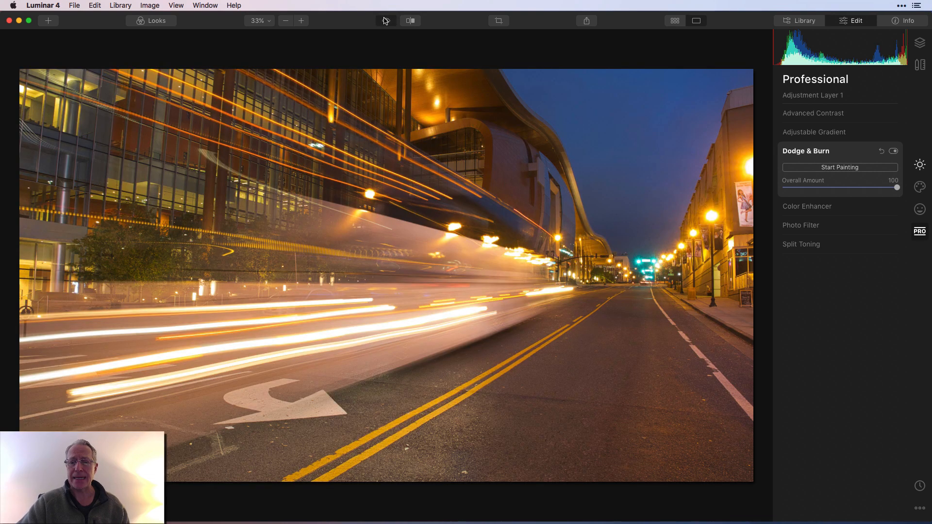
{"action": "left_click", "coordinate": [386, 21]}
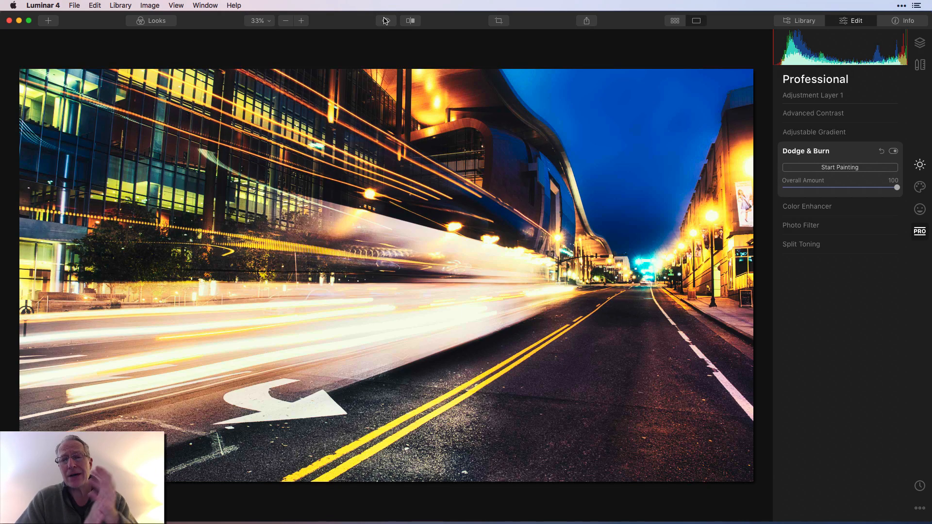